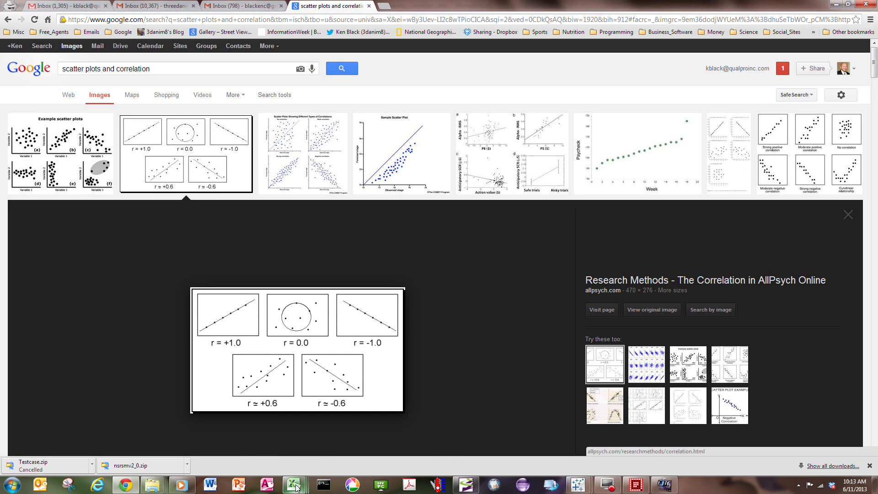
- Enlarge the AllPsych diagram of example scatter plots with r from +1.0 to -1.0
mouse_move(296, 487)
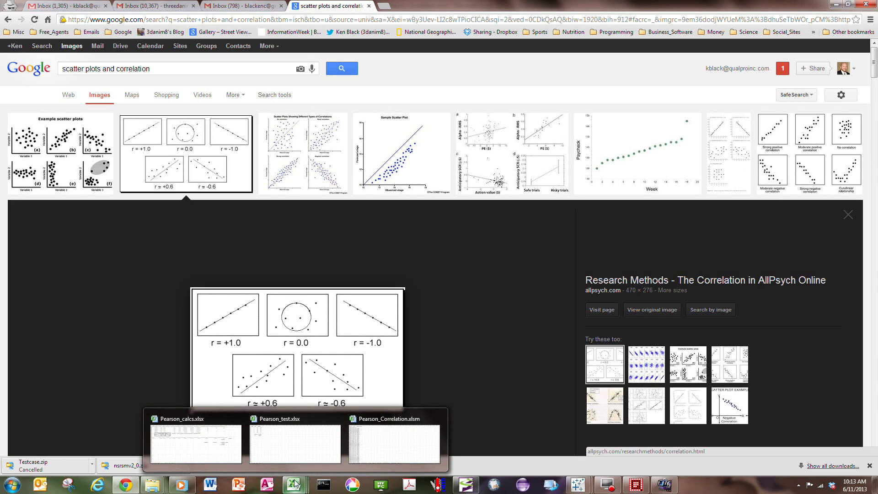
- Show Pearson_test.xlsx and its =PEARSON(B2:B7,C2:C7) formula giving r 0.529809
left_click(205, 448)
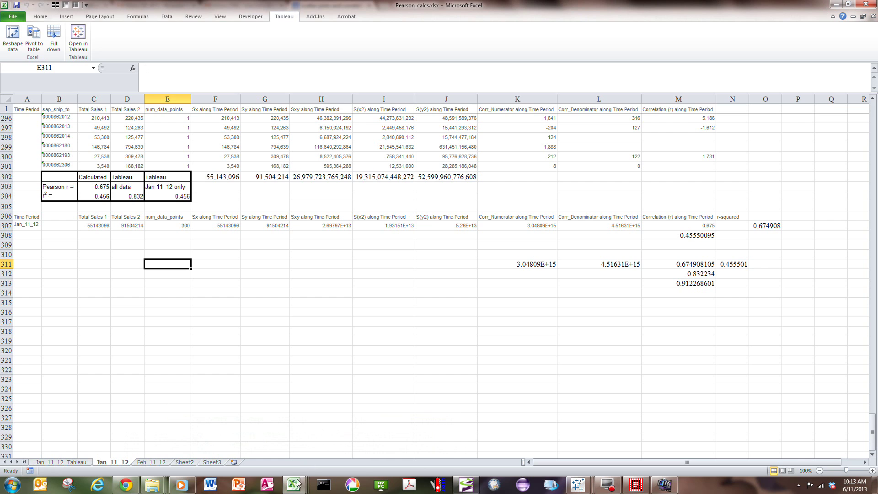
mouse_move(296, 486)
left_click(308, 439)
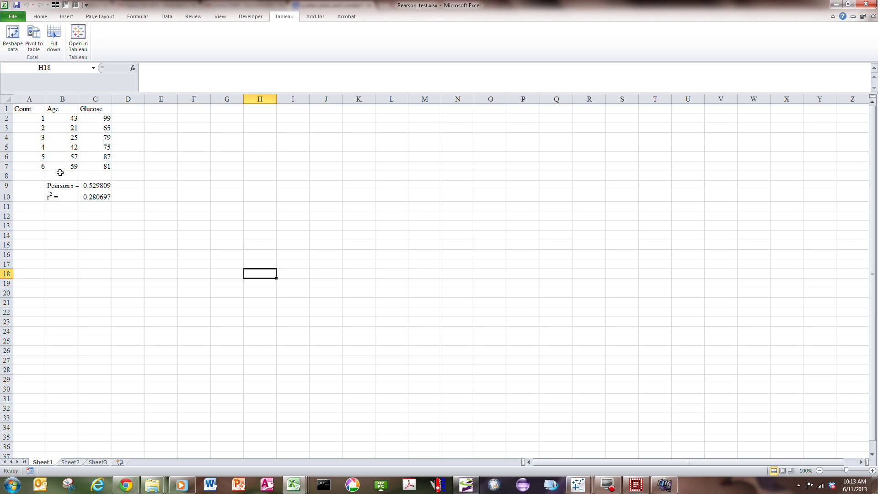
left_click(105, 185)
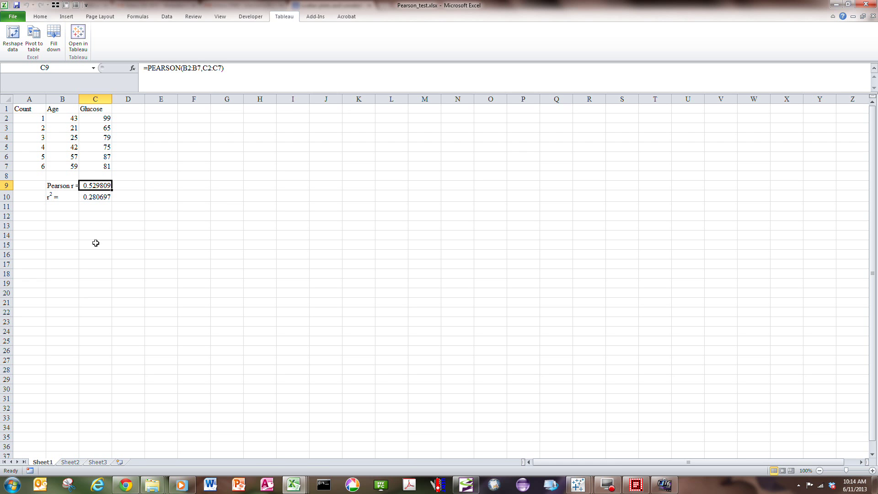
- Bring Pearson_small_data_set forward and reveal the trend line equation Glucose = 0.385225*Age + 65.1416
left_click(577, 484)
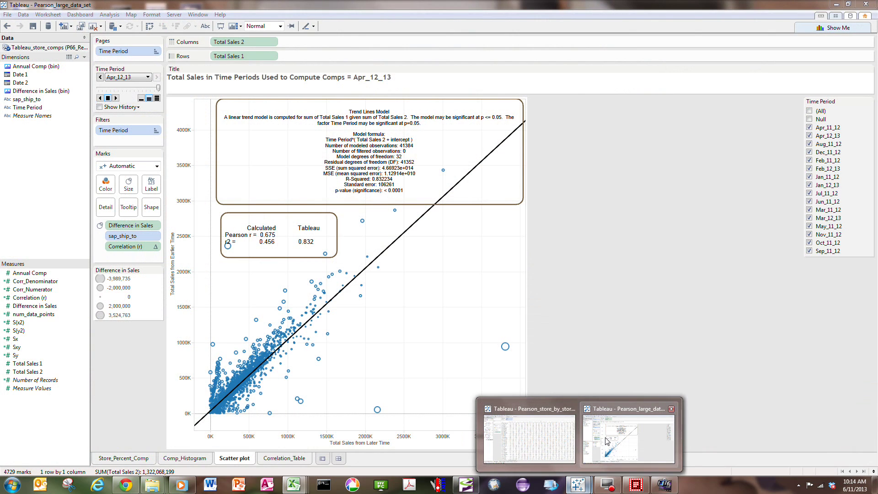
left_click(605, 440)
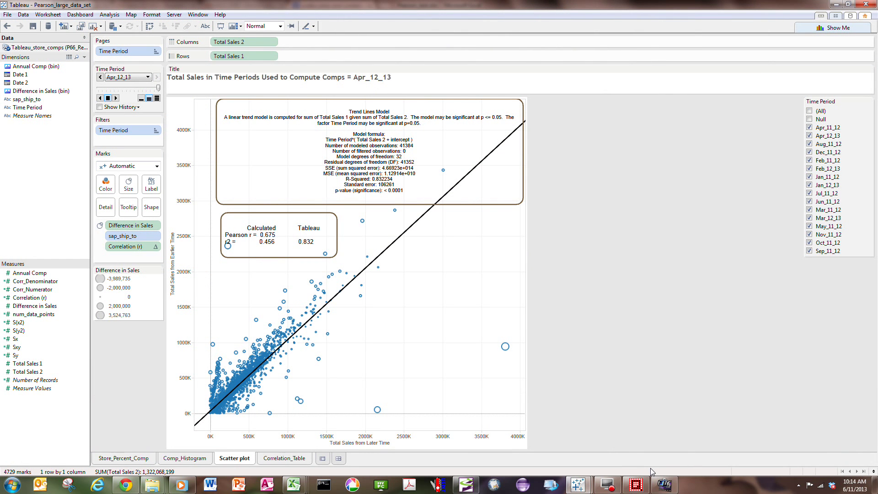
key("alt+Tab")
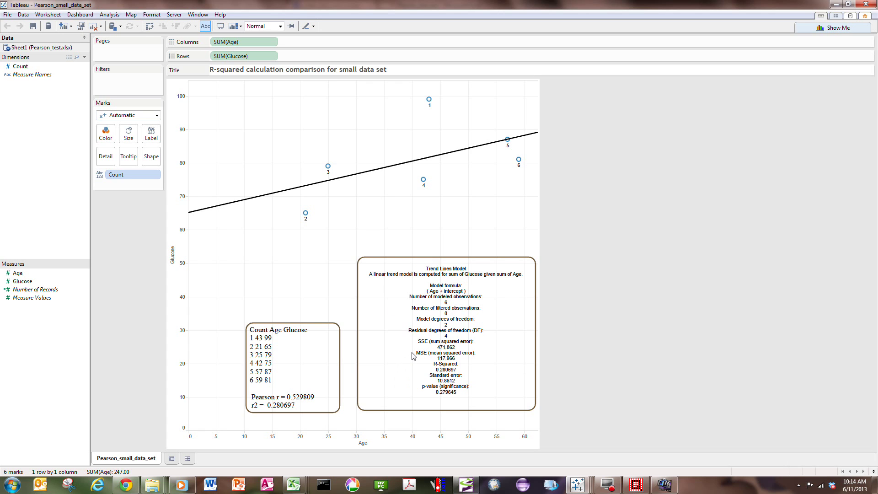
left_click(366, 171)
right_click(366, 172)
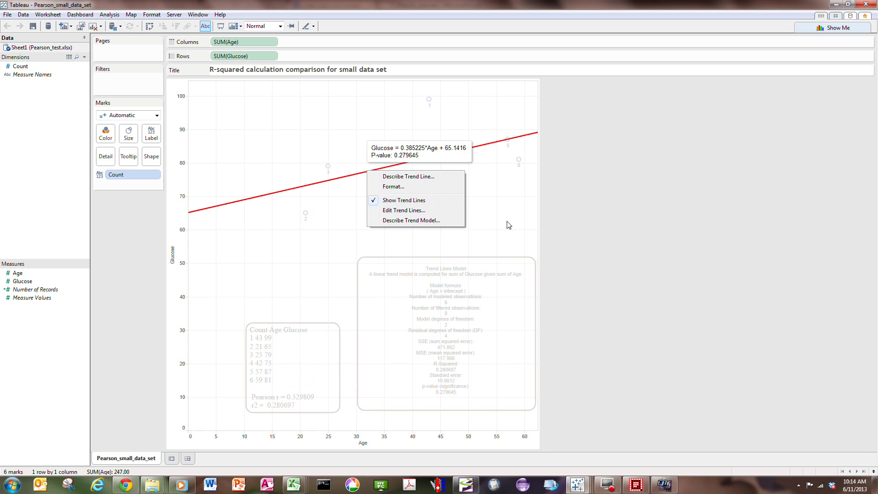
left_click(433, 220)
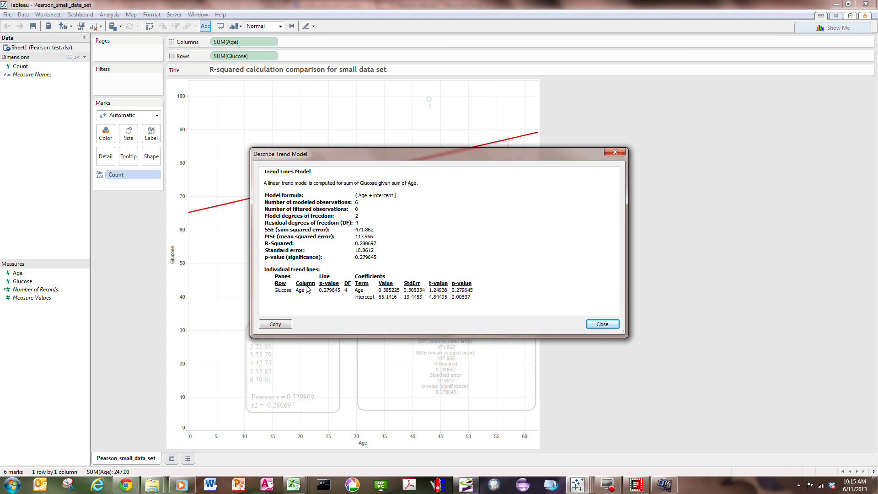
left_click(599, 328)
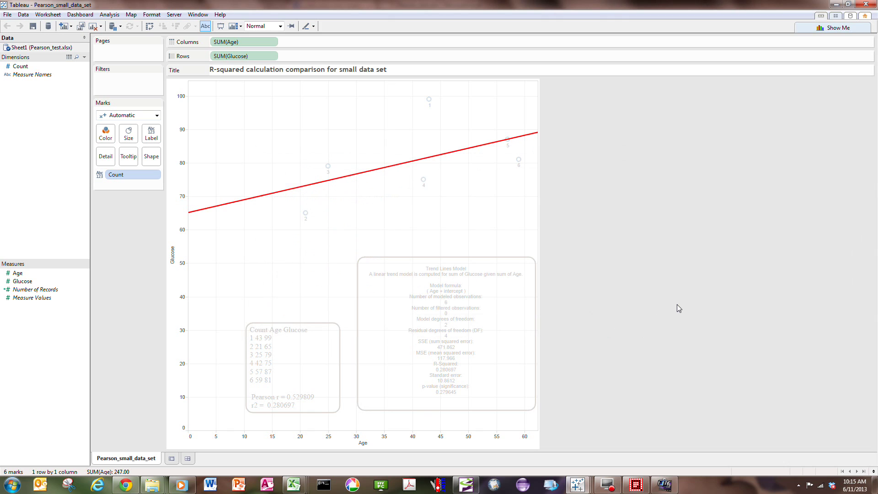
left_click(504, 196)
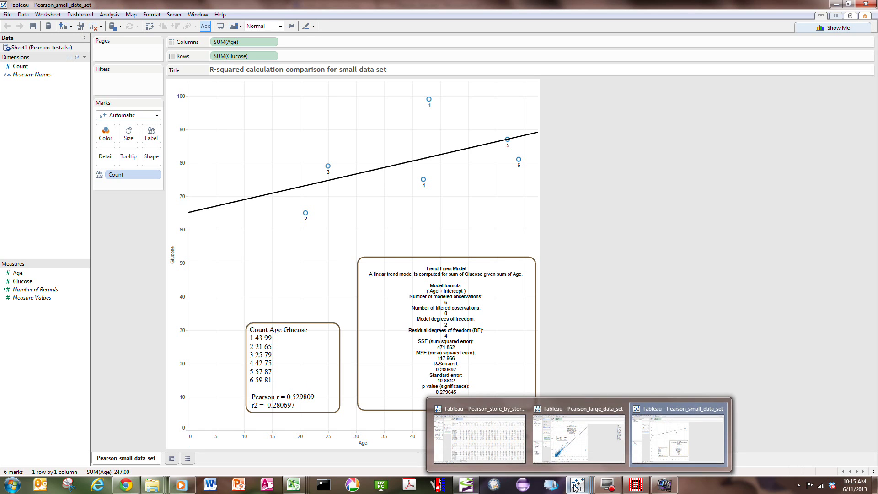
- Scroll through the Jan_11_12 sheet's Total Sales sums, numerators, denominators and r values
mouse_move(295, 487)
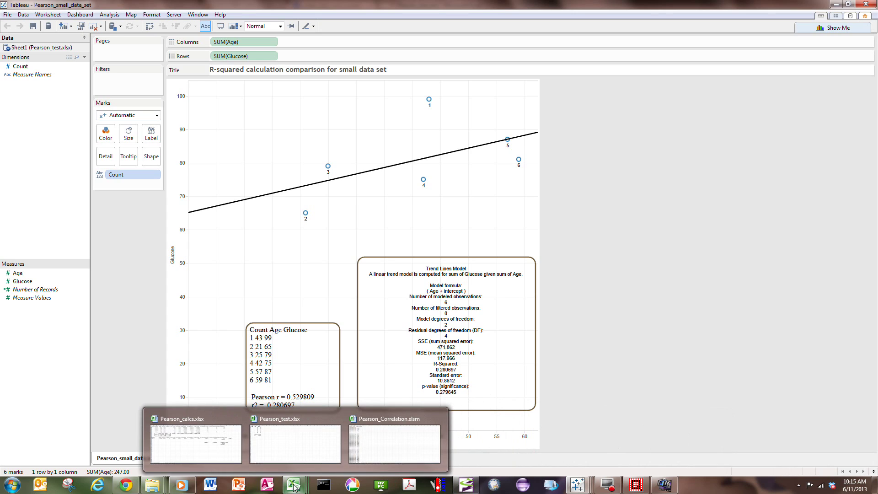
left_click(195, 439)
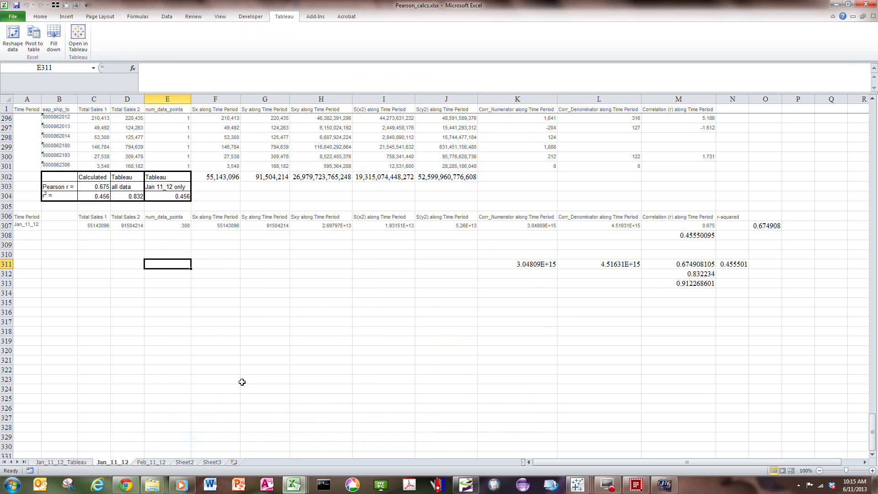
scroll(157, 281, "up", 20)
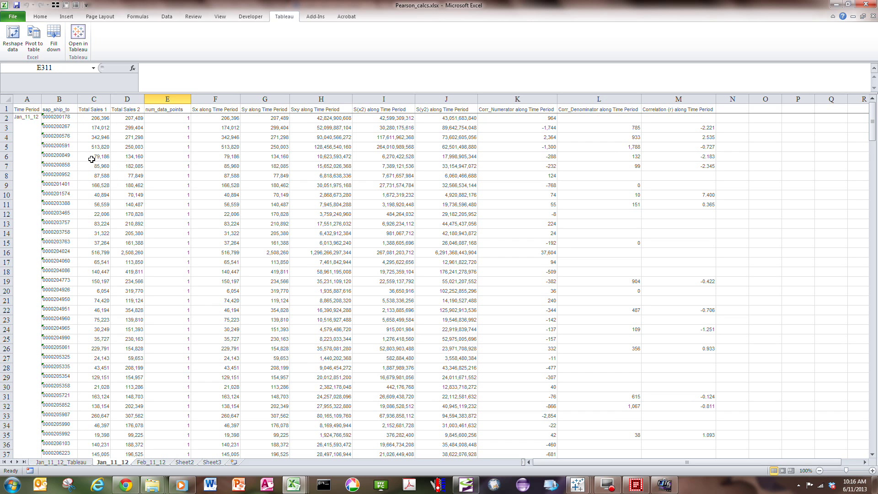
scroll(91, 159, "down", 4)
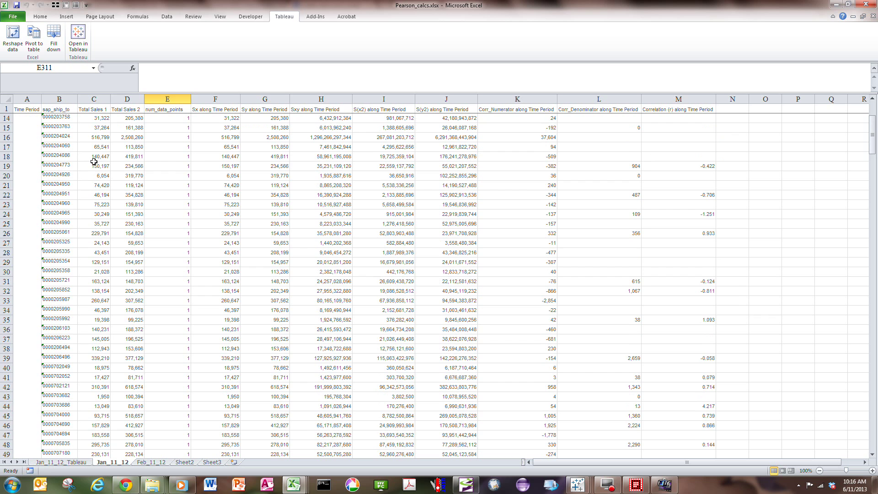
scroll(53, 156, "up", 4)
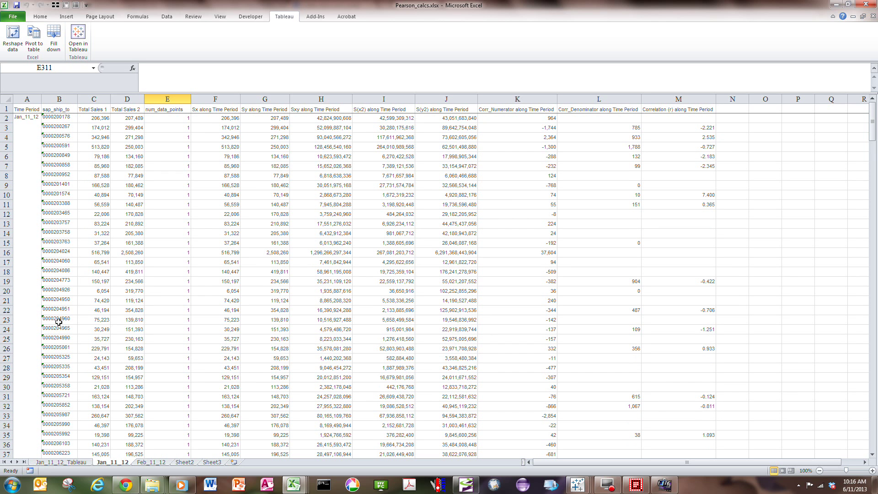
scroll(59, 322, "down", 2)
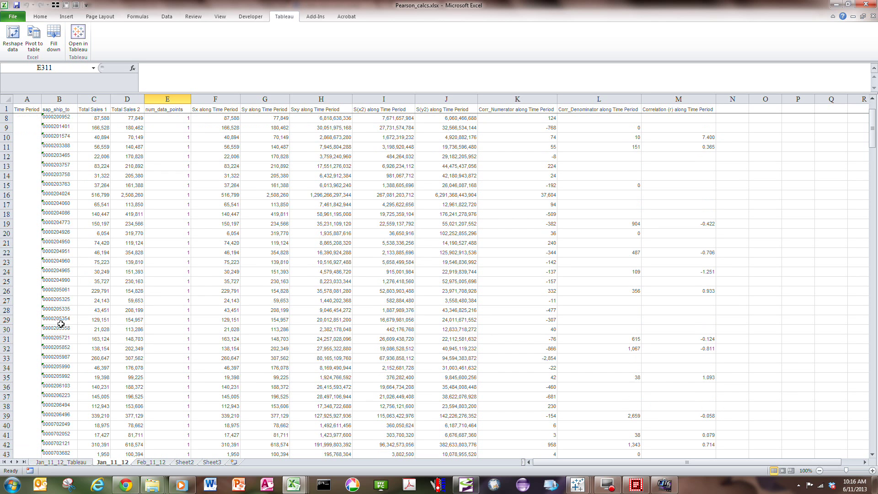
- Review the Jan_11_12_Tableau sheet in the Pearson_calcs workbook
left_click(79, 462)
scroll(118, 300, "up", 20)
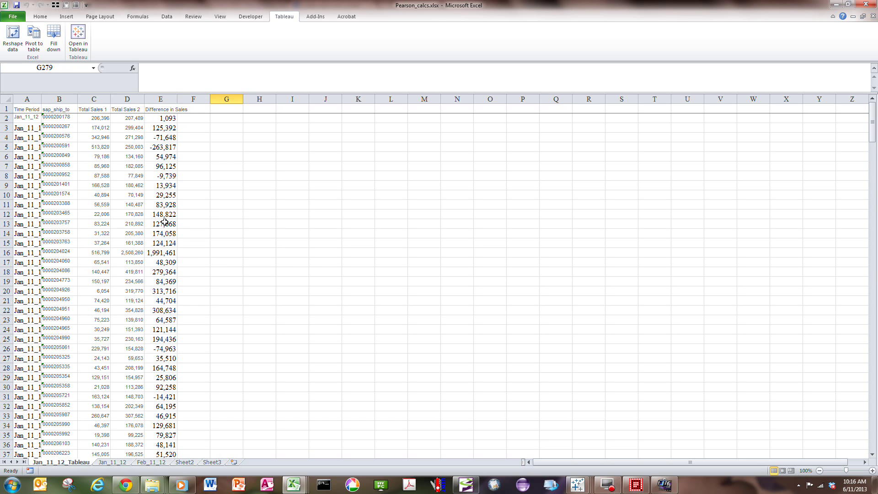
scroll(164, 223, "down", 4)
scroll(164, 233, "down", 20)
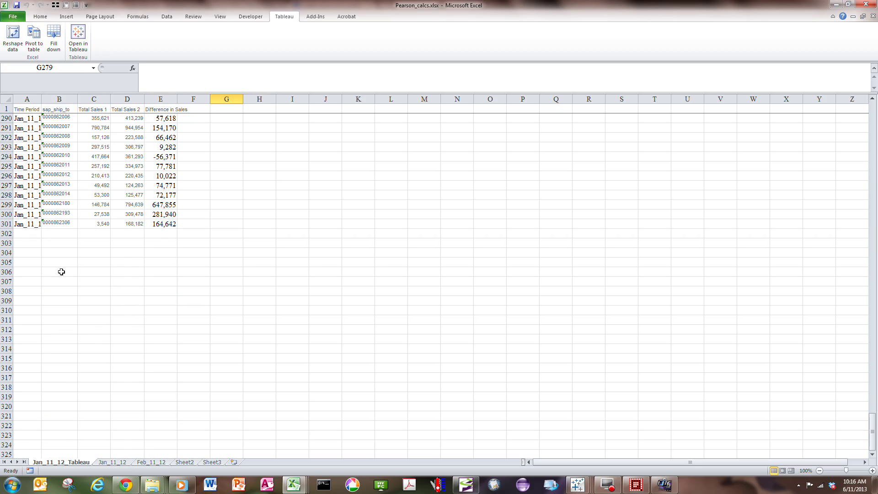
- Confirm that C304's =+C303*C303 squares r 0.675 into r² 0.456 on Jan_11_12
left_click(112, 462)
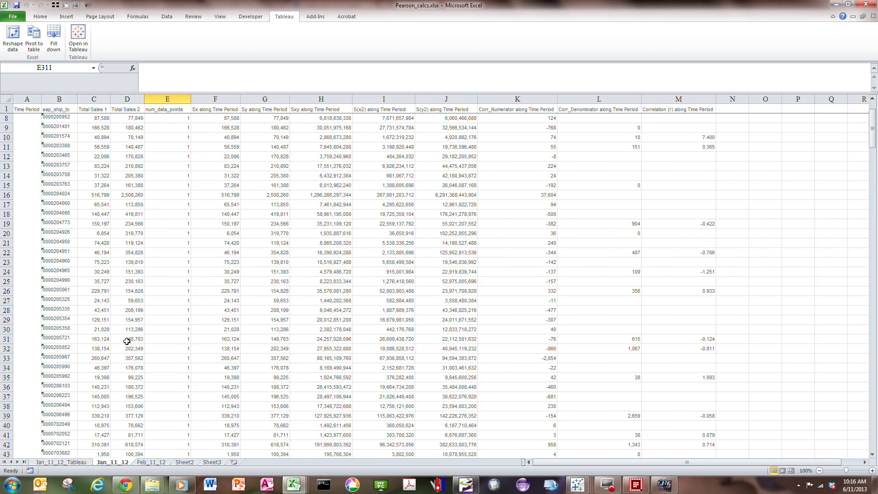
scroll(130, 283, "down", 20)
scroll(137, 332, "down", 16)
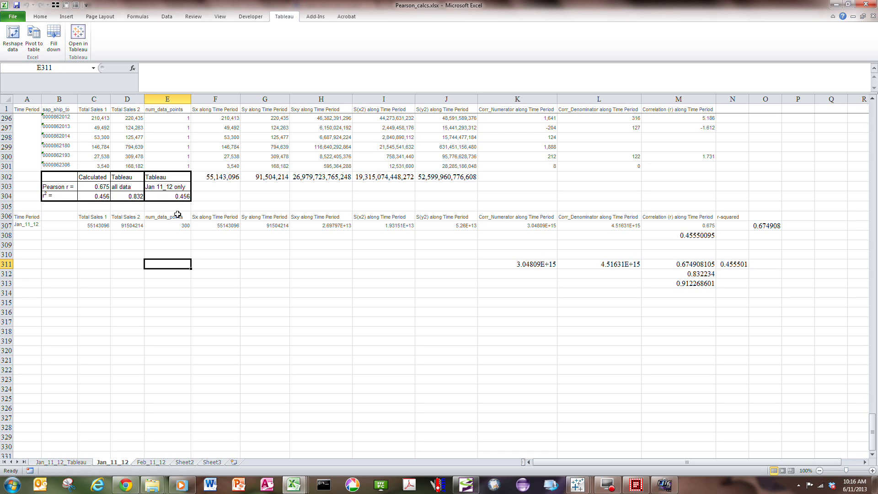
left_click(105, 198)
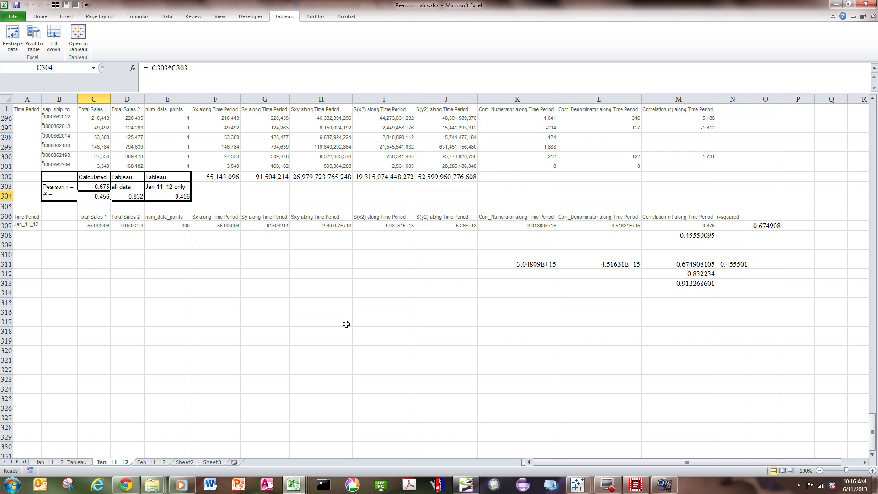
left_click(577, 484)
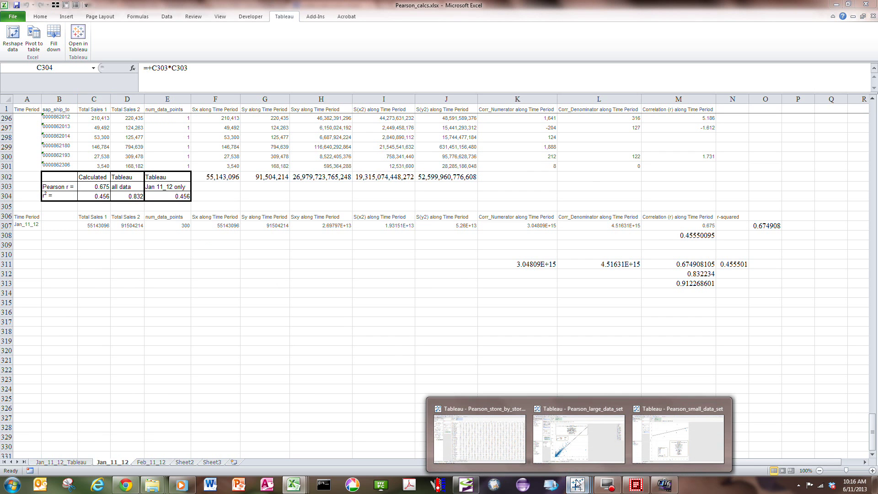
- Limit the large data set scatter plot to the Jan_11_12 time period
left_click(588, 441)
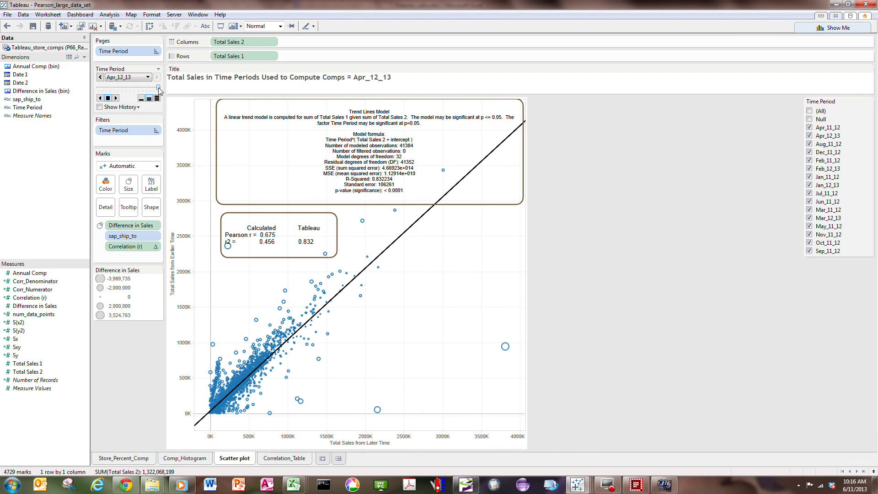
left_click_drag(159, 88, 95, 89)
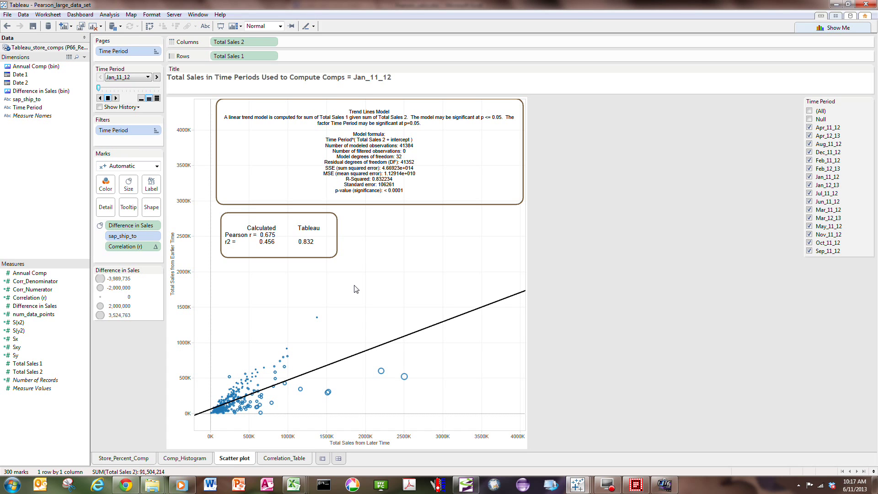
right_click(395, 342)
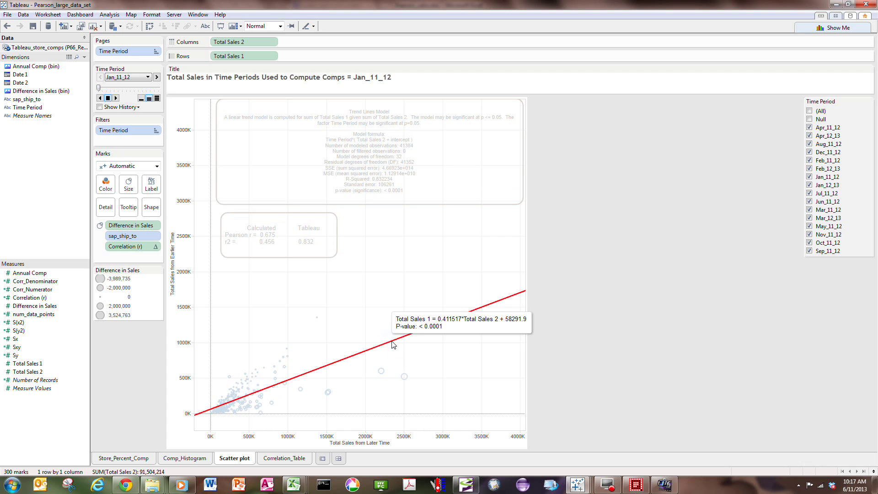
- Show the trend model: R-squared 0.832234, coefficient 0.411517, intercept 58291.9, p < 0.0001
left_click(427, 391)
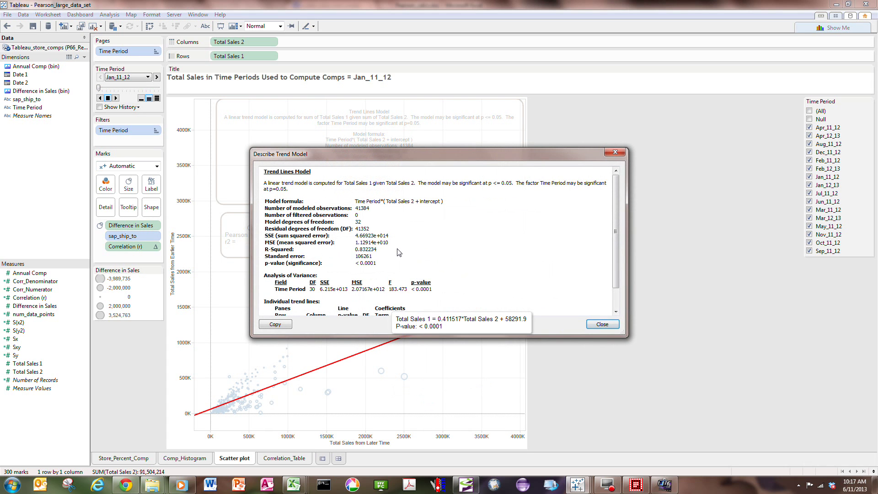
left_click_drag(616, 199, 616, 244)
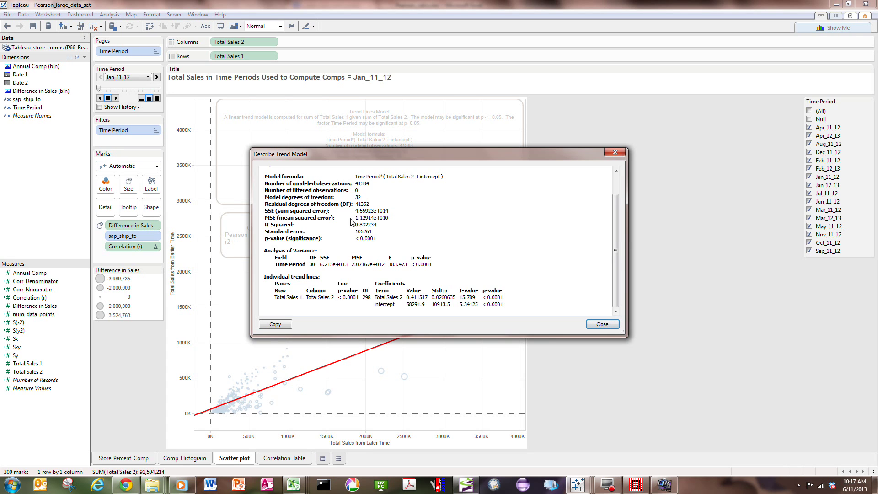
mouse_move(296, 487)
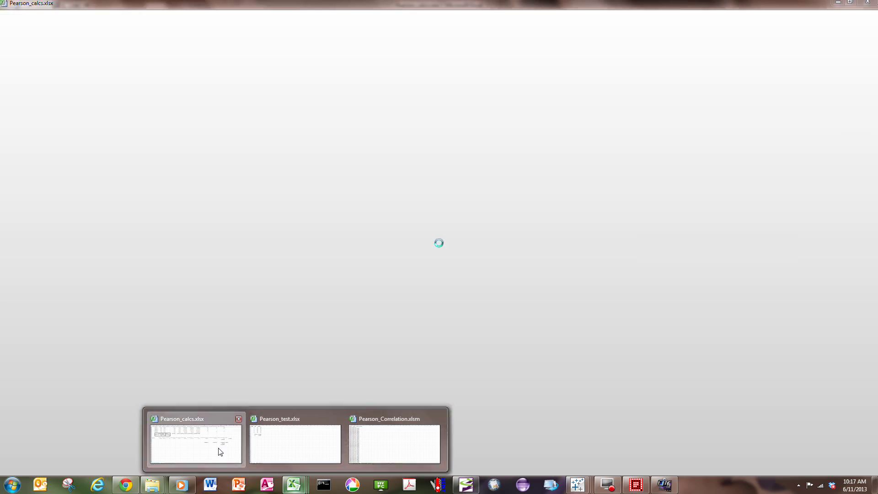
- Revisit Pearson_calcs from row 1, then bring up the Pearson_store_by_store_calc correlation matrix
left_click(220, 452)
scroll(161, 256, "up", 20)
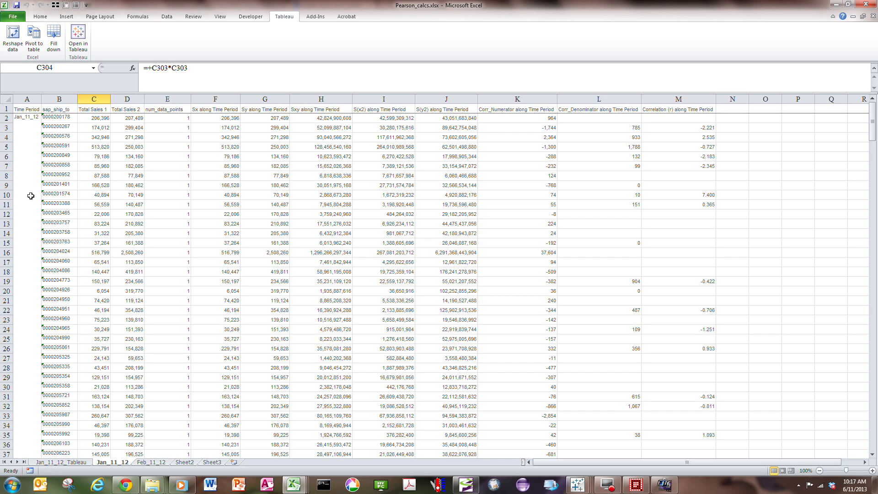
mouse_move(579, 488)
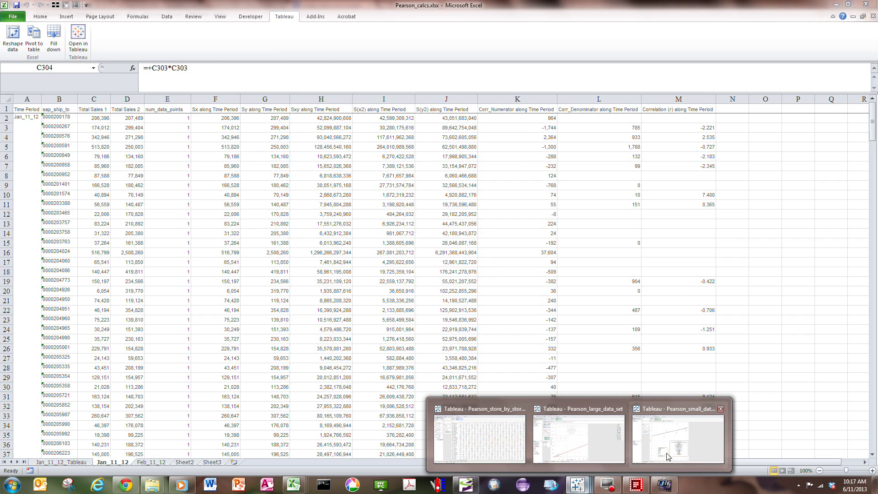
left_click(679, 439)
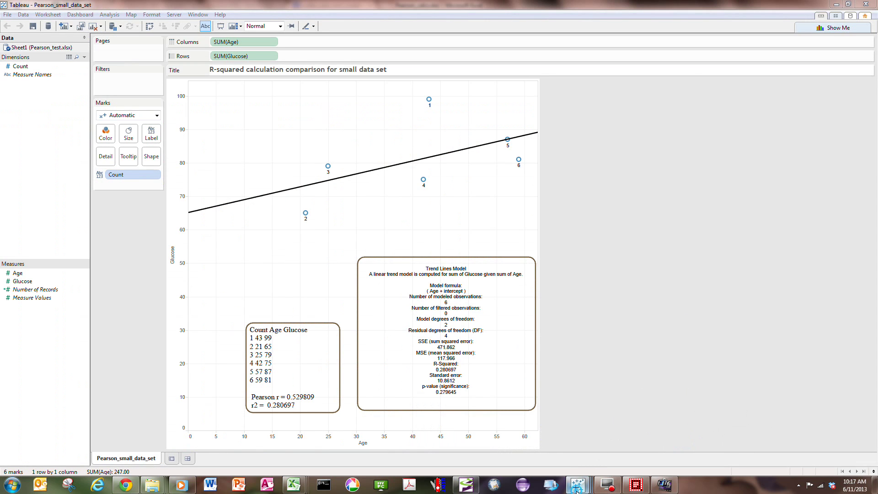
- Return to the Pearson_large_data_set scatter plot with its trend model description still open
mouse_move(578, 486)
left_click(480, 439)
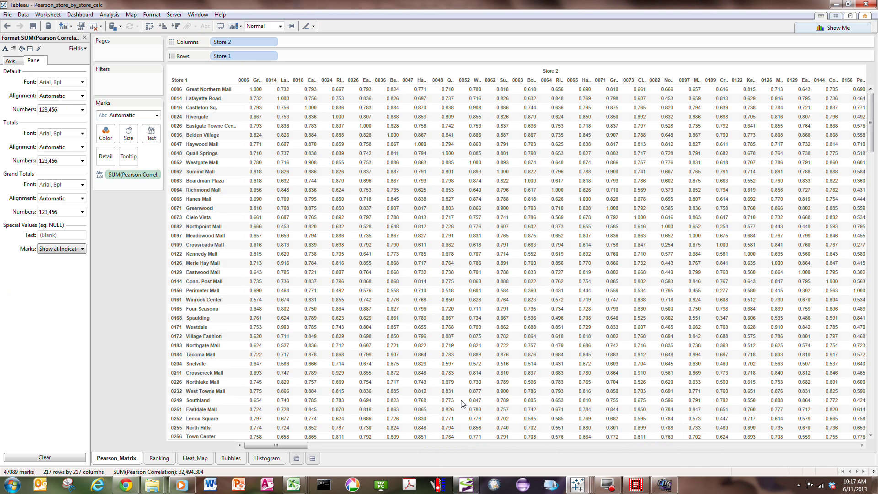
mouse_move(577, 484)
left_click(578, 447)
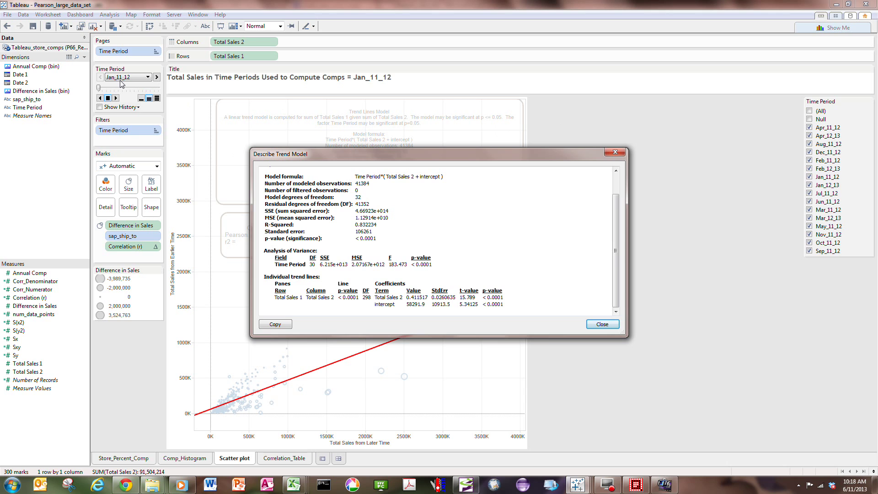
- Close the trend model description and deselect the trend line so both annotation boxes show
left_click(615, 152)
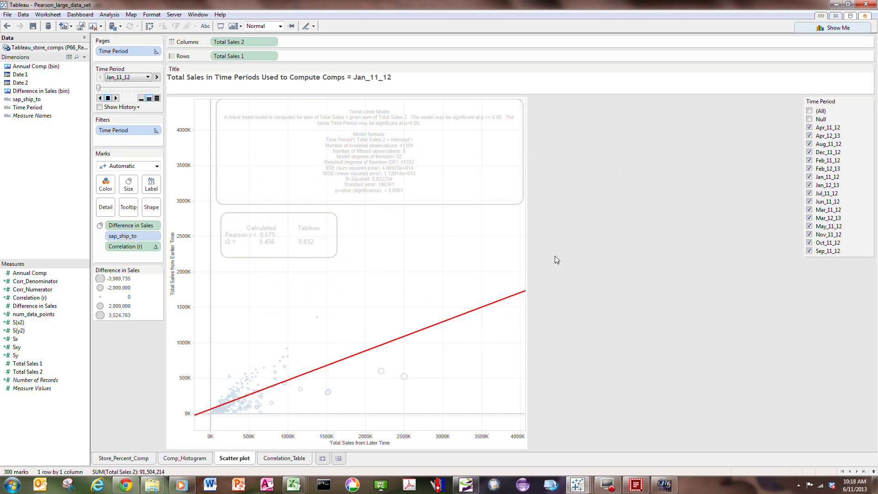
left_click(467, 256)
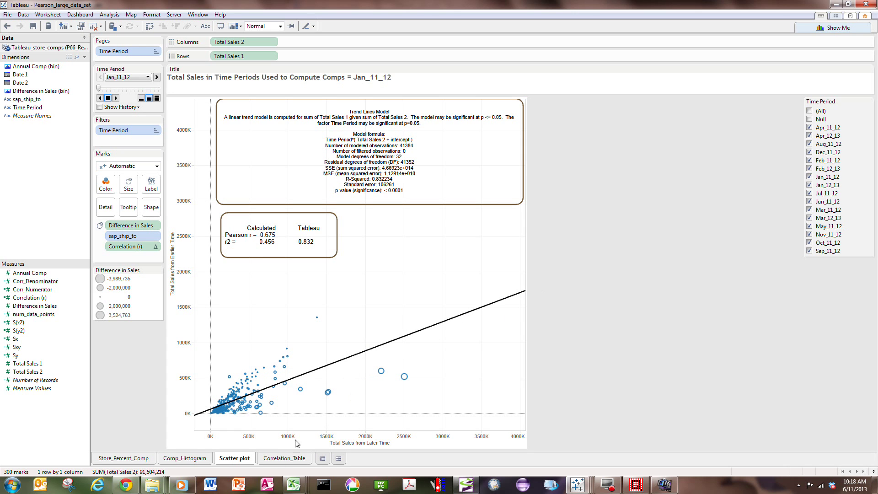
- Review Pearson_calcs' comparison table (r 0.675, r² 0.456 vs Tableau 0.832), then return to Tableau
mouse_move(294, 483)
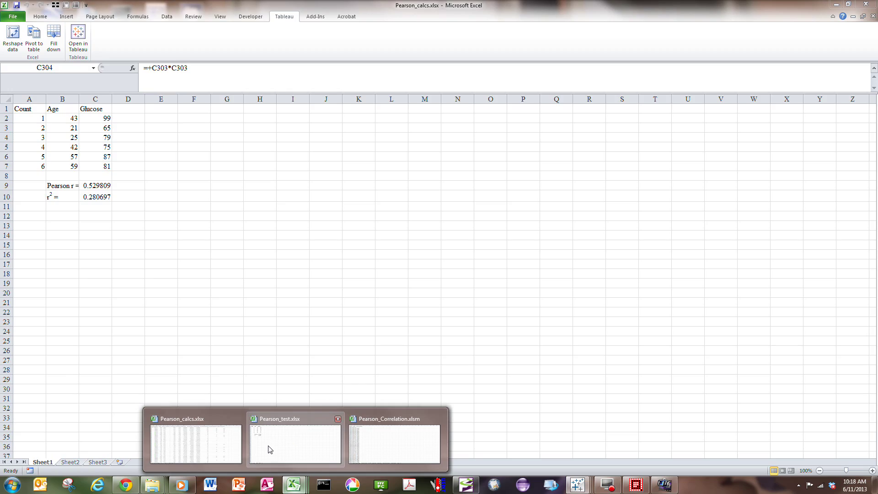
mouse_move(193, 444)
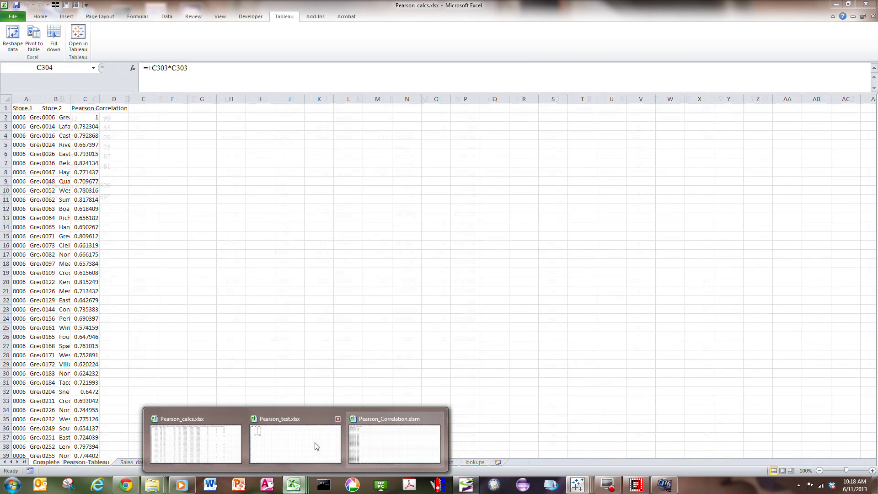
left_click(177, 375)
scroll(139, 407, "down", 20)
scroll(139, 407, "down", 20)
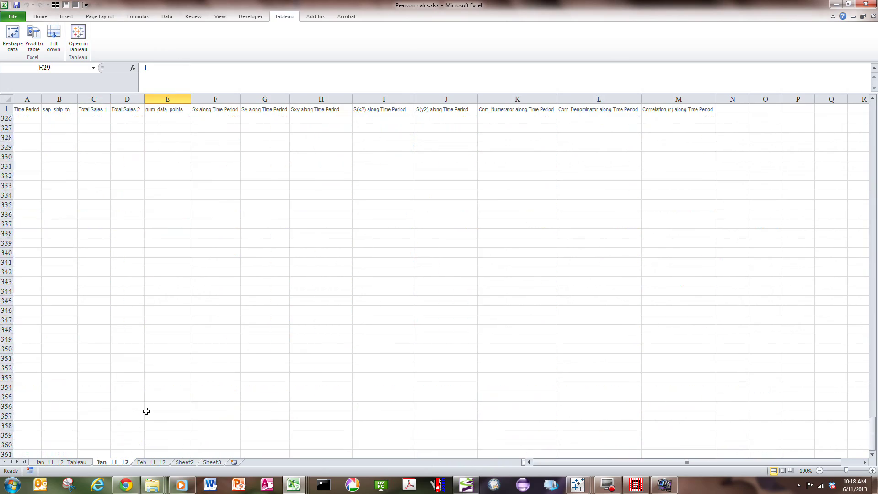
scroll(147, 411, "up", 20)
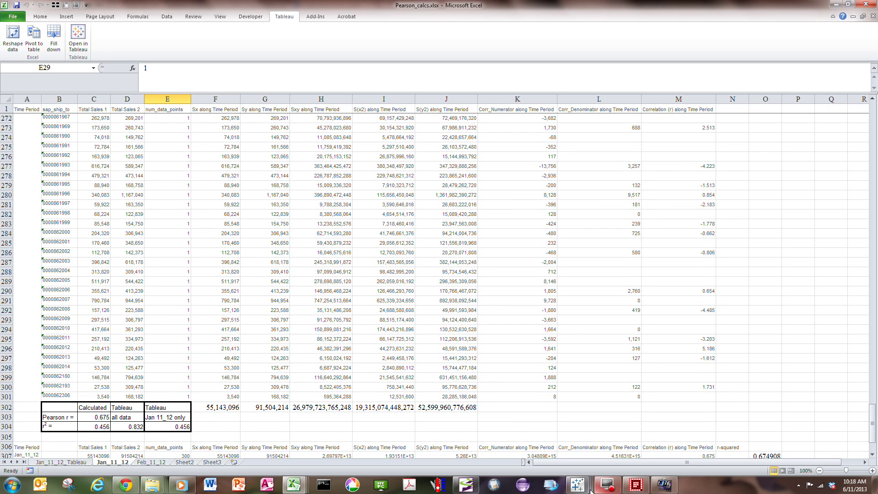
mouse_move(579, 488)
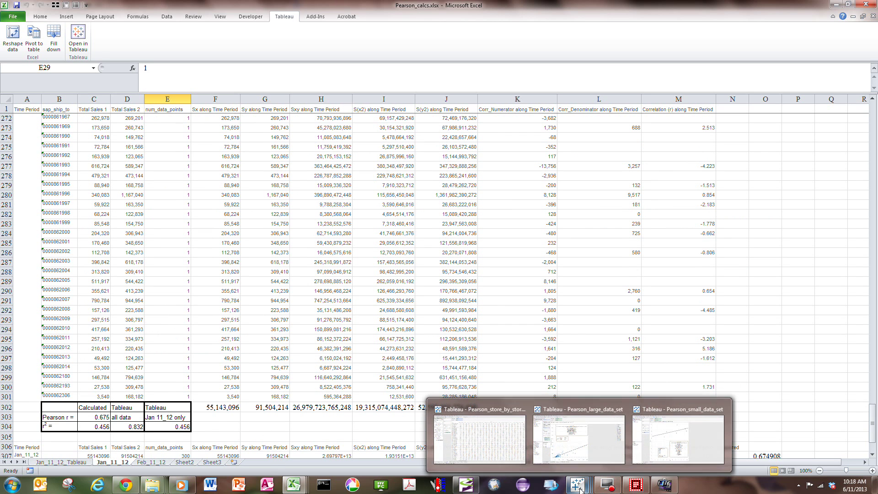
left_click(578, 438)
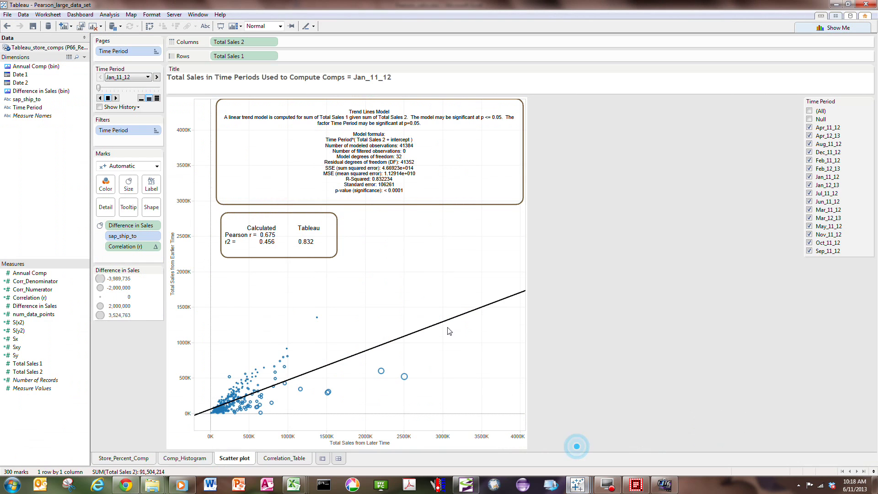
left_click(116, 98)
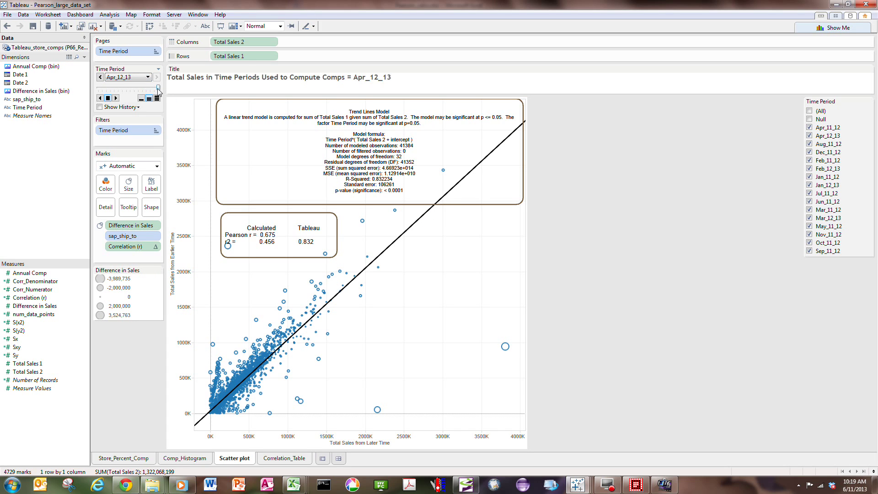
left_click_drag(158, 89, 95, 88)
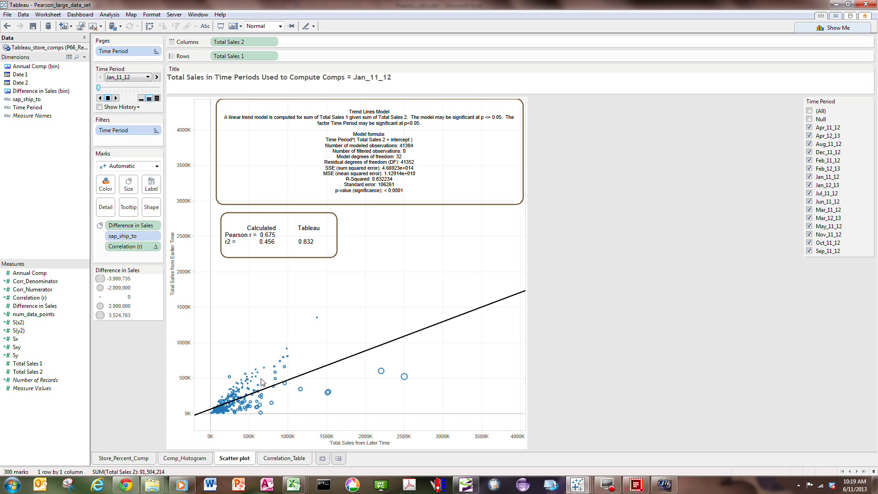
mouse_move(262, 392)
mouse_move(292, 488)
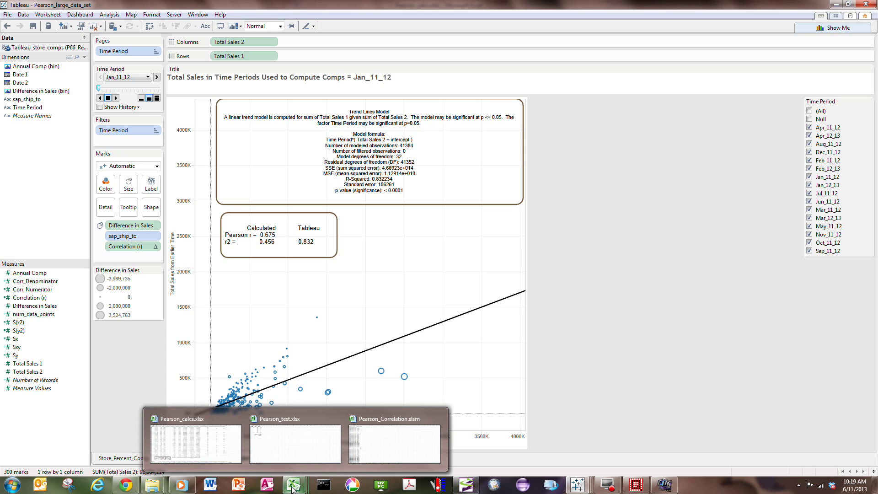
- Browse Pearson_Correlation.xlsm's Sales_data_by_State and Store Sales sheets, ending on the Pearson_Data monthly sales sheet
left_click(377, 436)
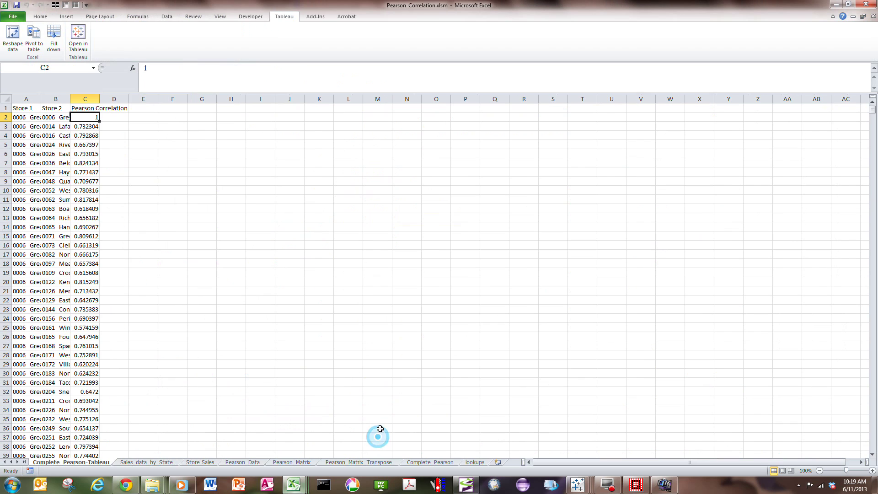
left_click(140, 462)
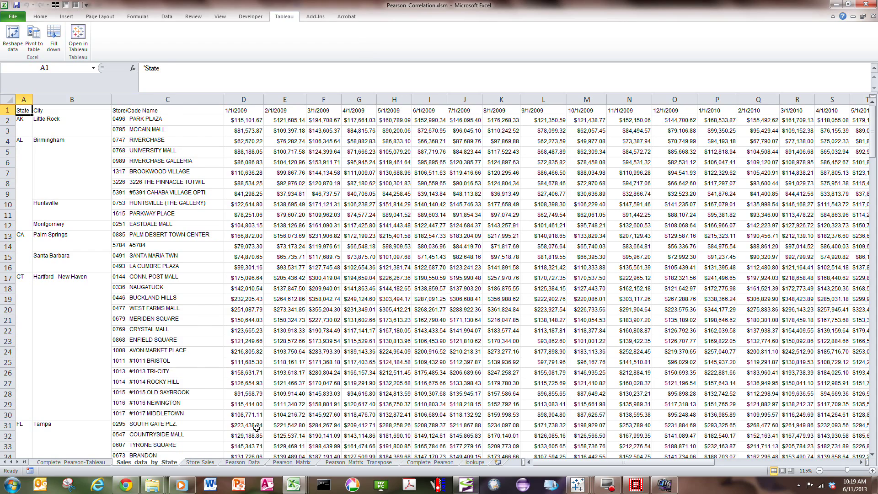
left_click(211, 463)
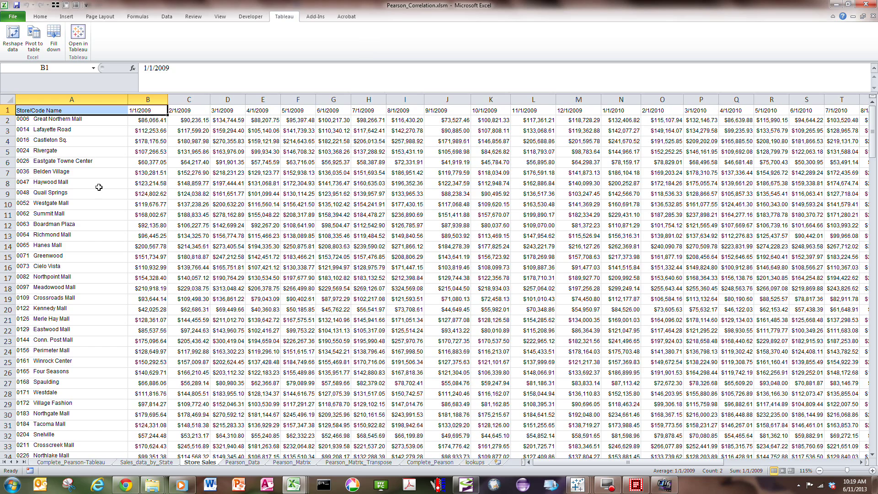
left_click(51, 121)
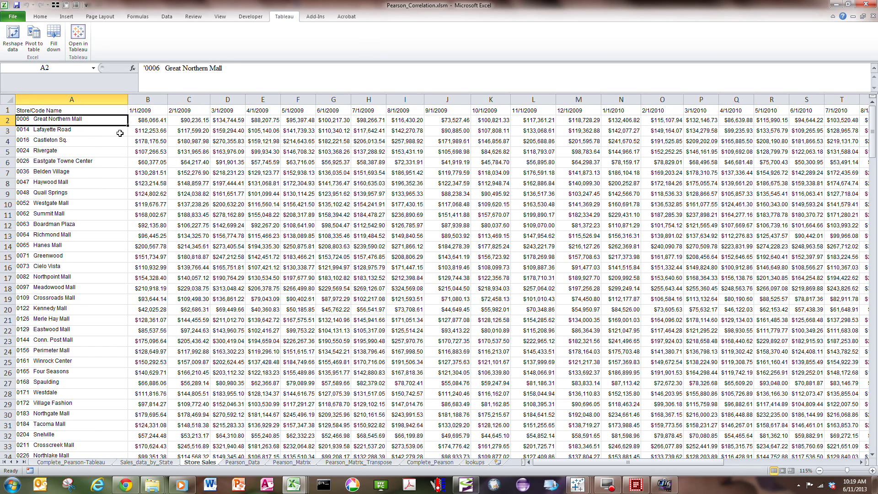
key("ctrl+Down")
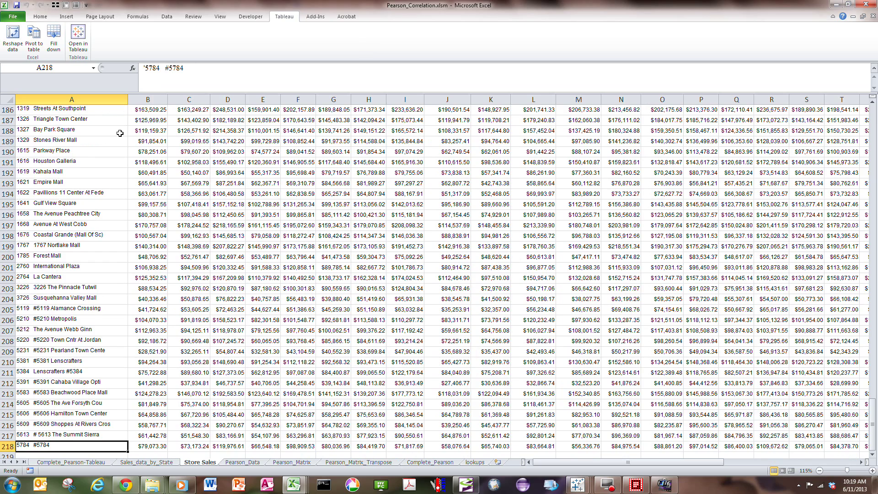
key("ctrl+Home")
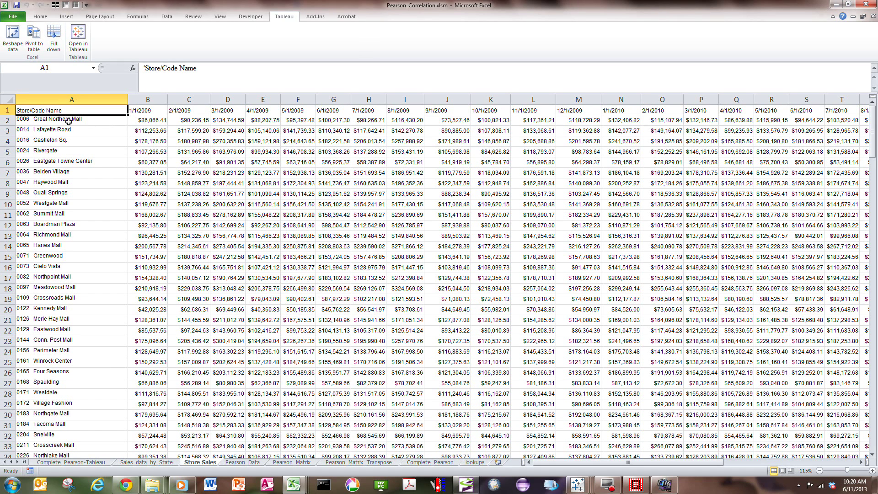
left_click(242, 461)
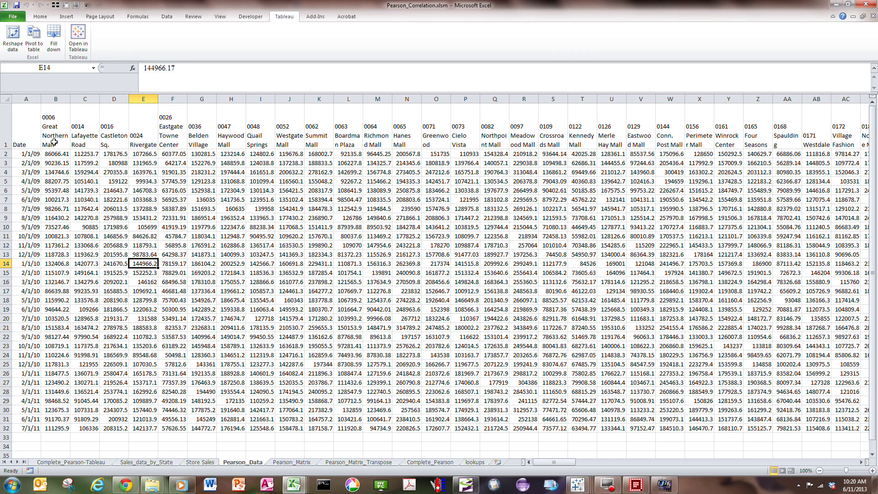
- Inspect the PEARSON formulas in Pearson_Matrix cells C2 and D2, then view the transposed and complete matrices
left_click(292, 462)
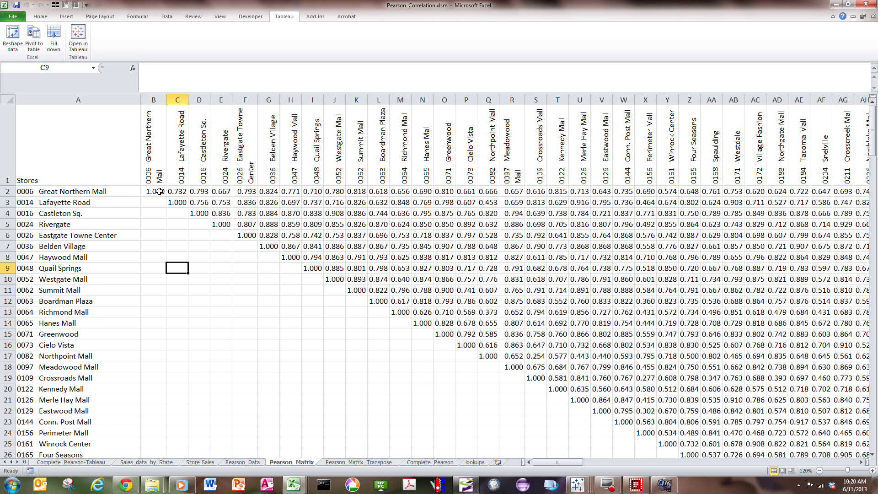
left_click(176, 192)
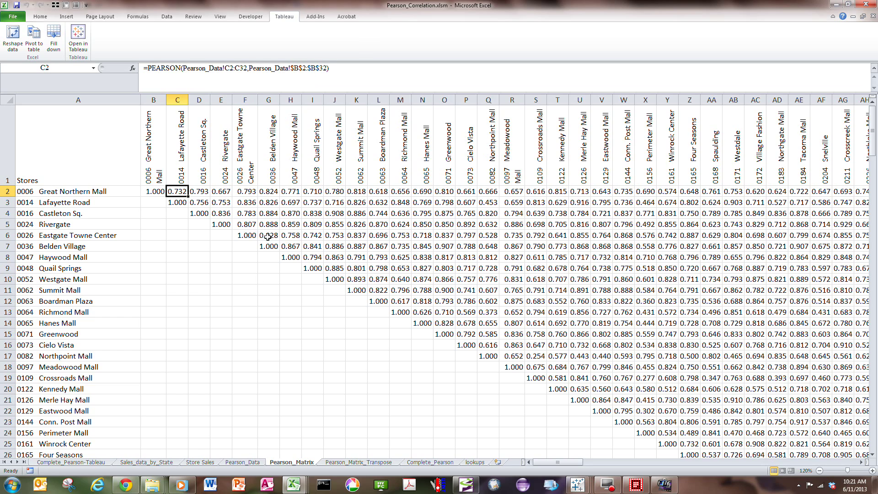
left_click(254, 463)
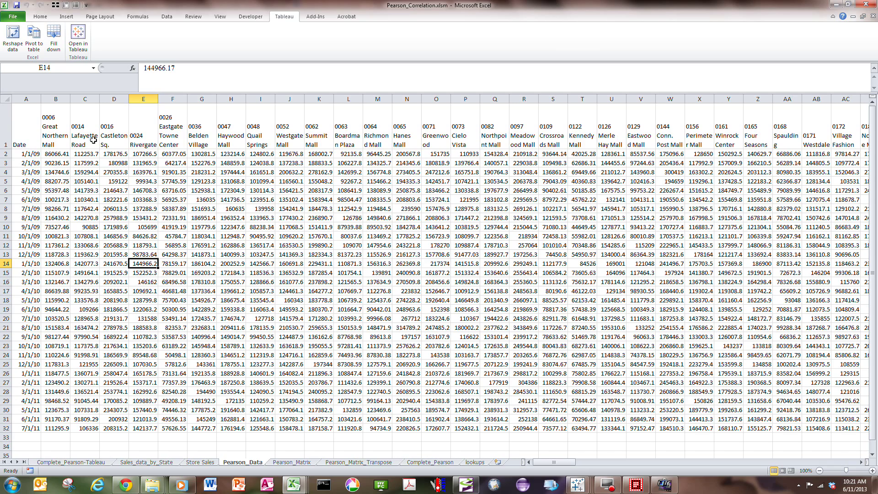
left_click(289, 463)
left_click(205, 190)
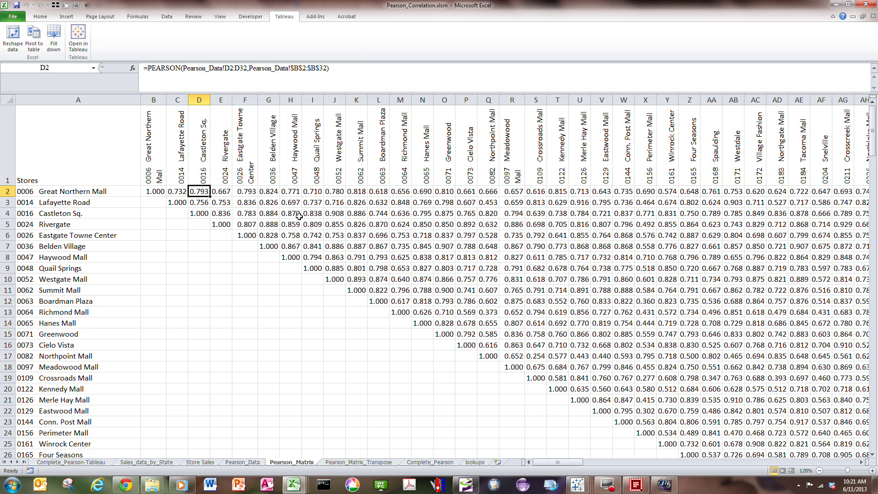
left_click(344, 463)
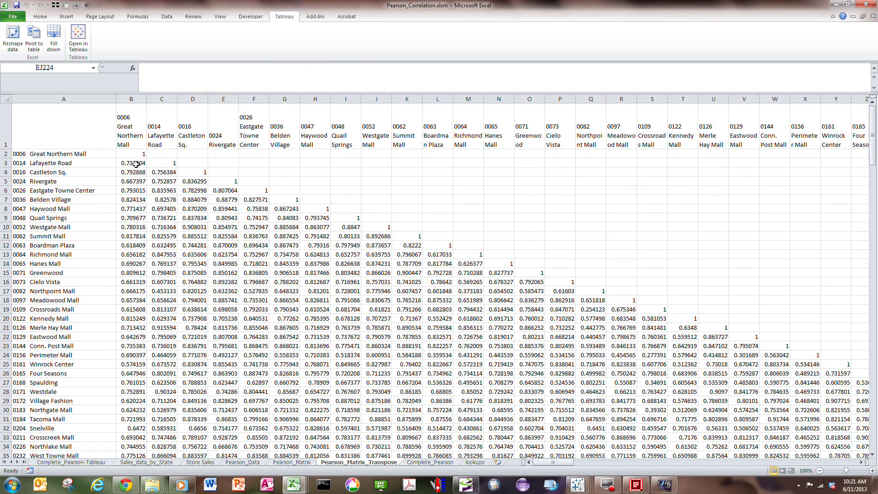
left_click(432, 463)
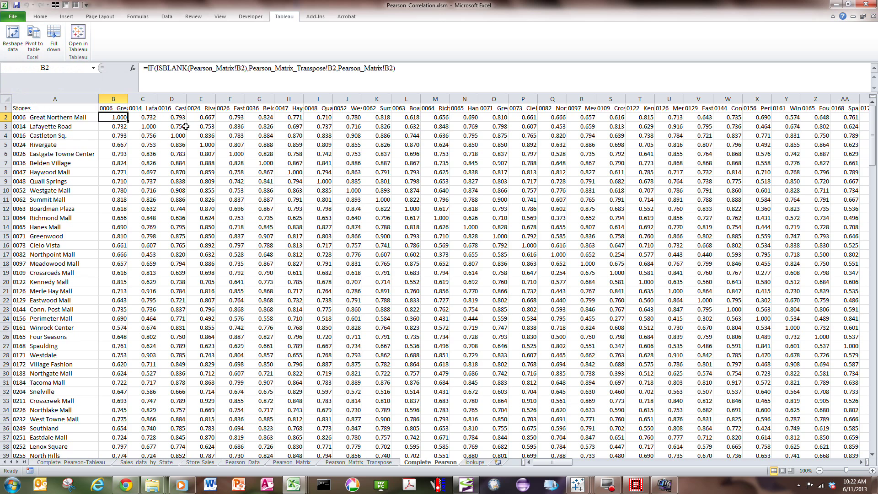
- Autofit columns A, B and C of Complete_Pearson-Tableau to show store names and full correlation values
left_click(47, 462)
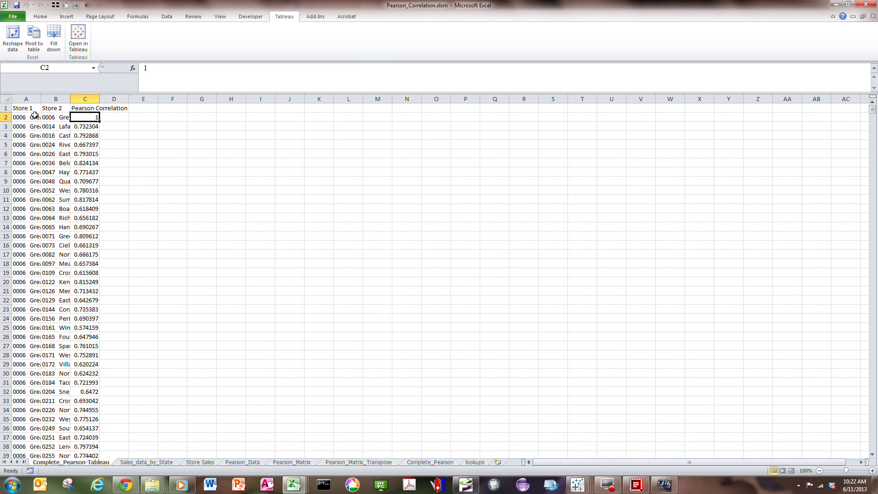
double_click(41, 98)
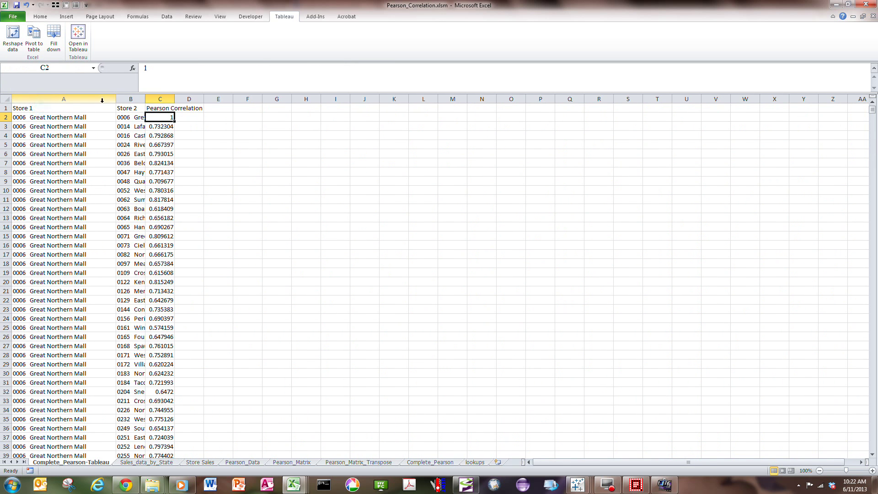
double_click(145, 98)
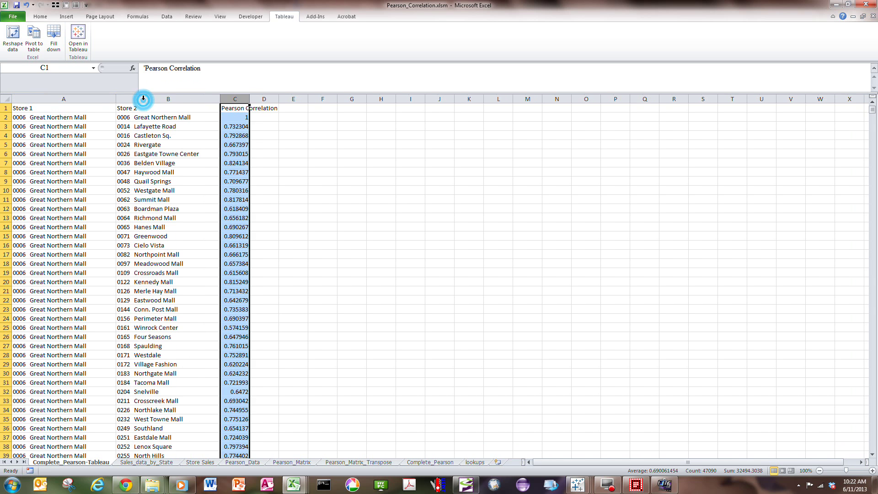
double_click(250, 98)
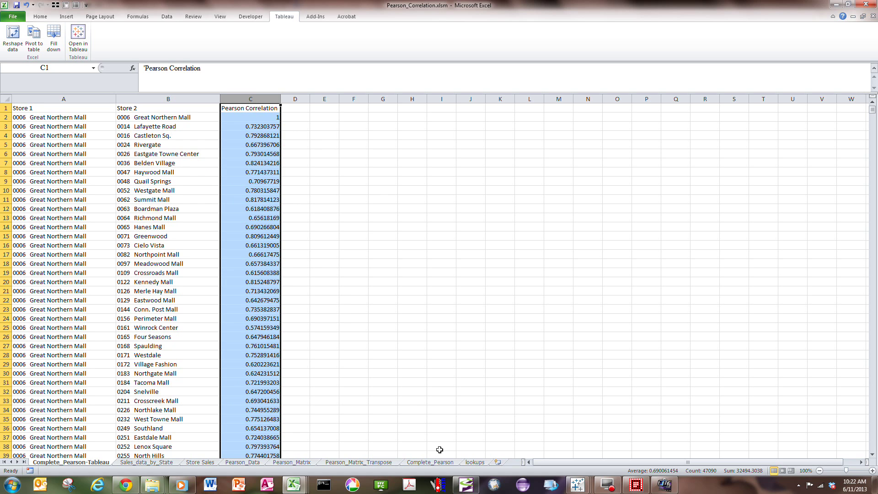
left_click(578, 486)
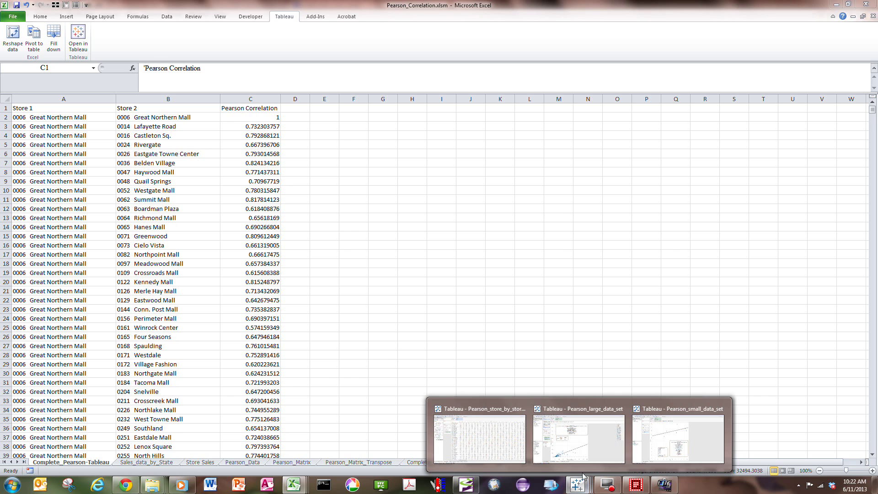
- Show Pearson_store_by_store_calc's Ranking chart of 217 stores, scrolled down to the lowest at 0.4103
left_click(480, 439)
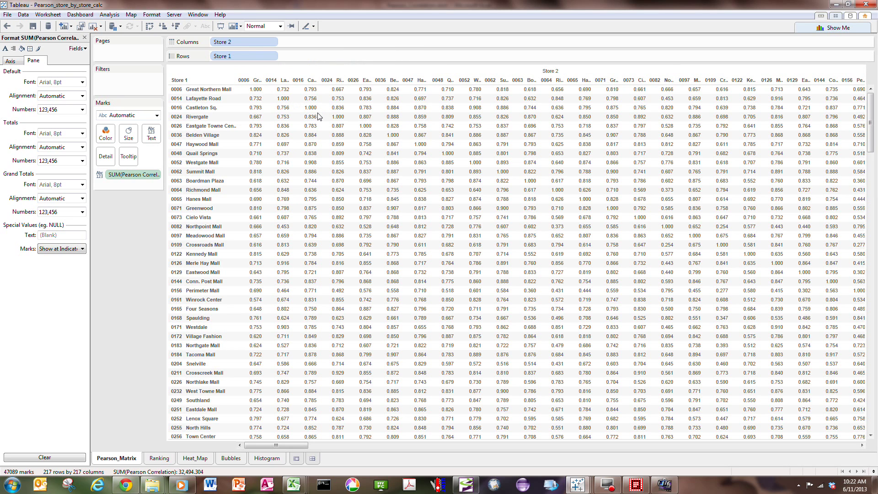
left_click(159, 459)
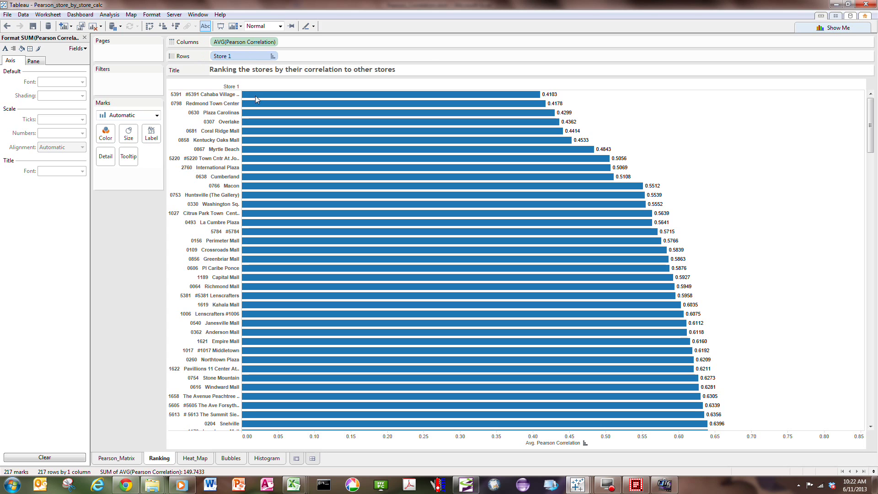
mouse_move(309, 97)
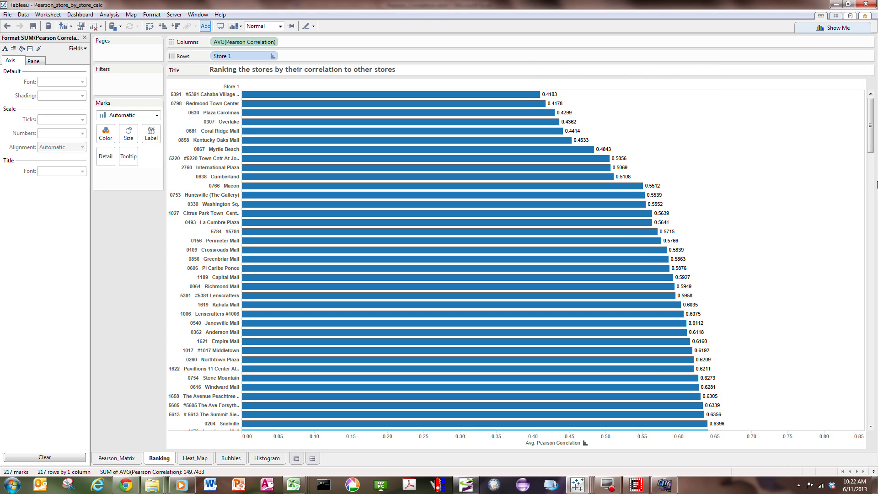
mouse_move(870, 131)
left_mouse_down()
mouse_move(875, 420)
mouse_move(867, 121)
left_mouse_up()
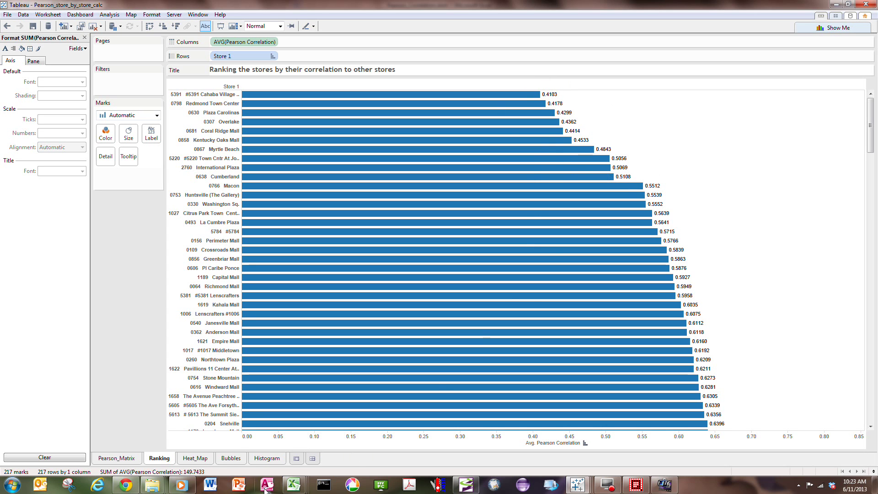
- View the Heat_Map, then page the Bubbles sheet through stores, stopping on 0249 Southland
left_click(201, 458)
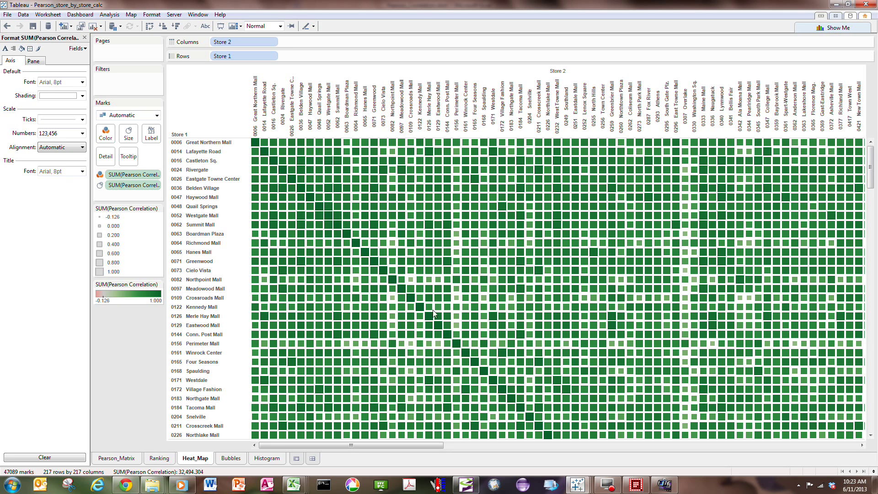
left_click(230, 458)
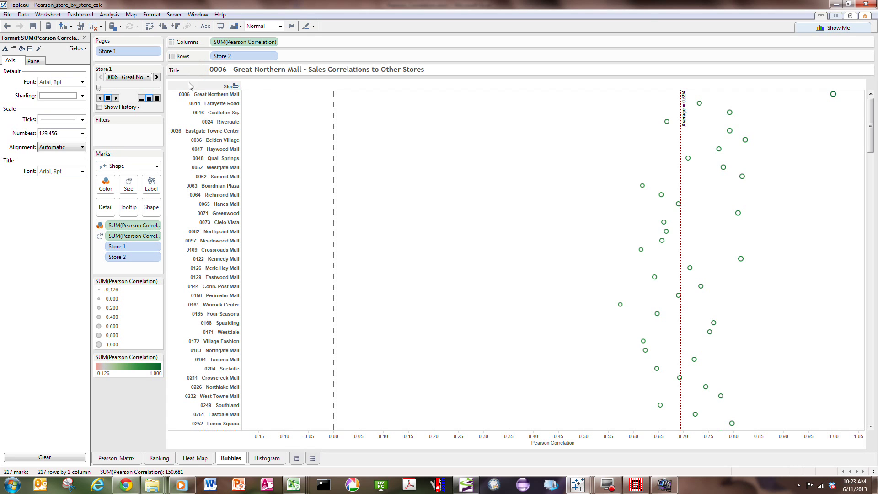
left_click(148, 77)
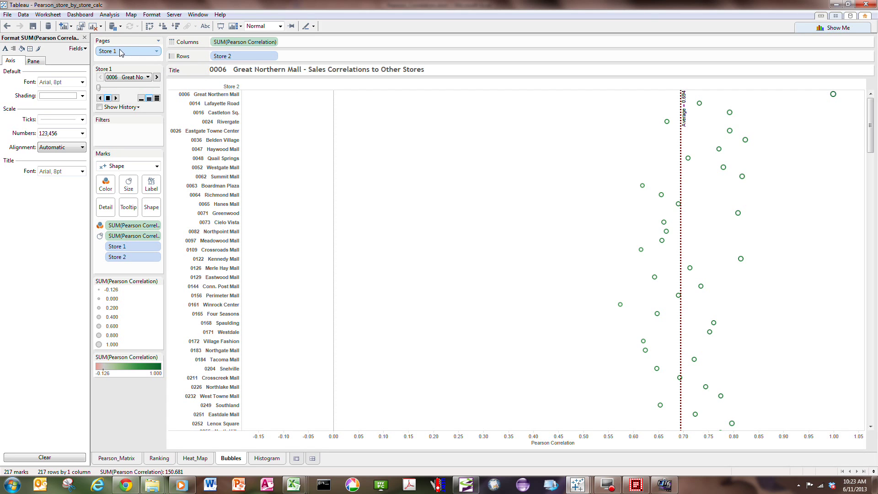
left_click(119, 48)
left_click(116, 97)
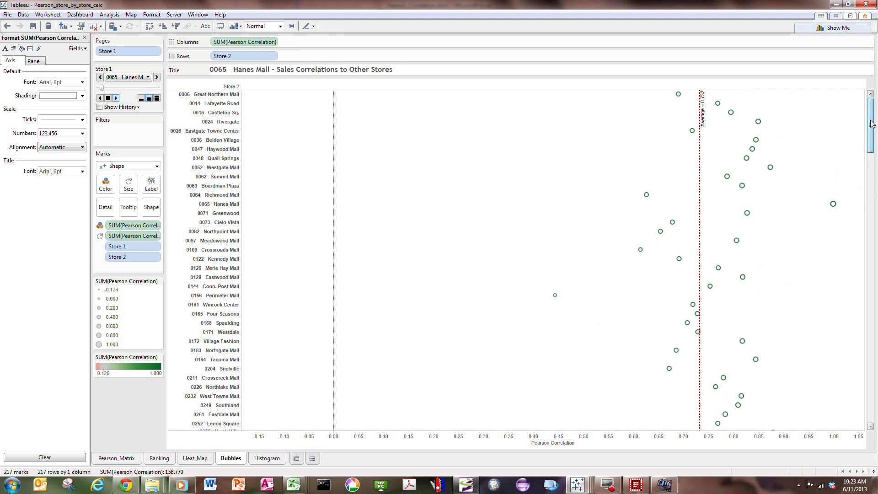
mouse_move(870, 124)
left_mouse_down()
mouse_move(872, 406)
mouse_move(872, 136)
left_mouse_up()
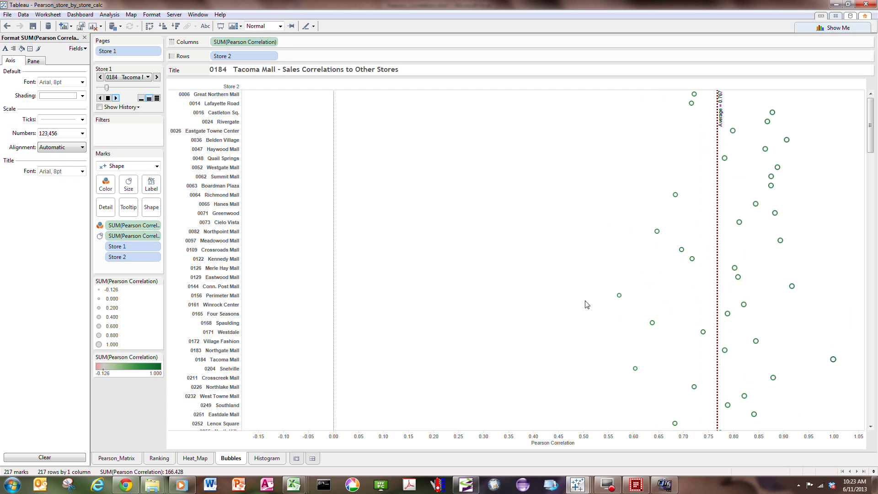
left_click(107, 99)
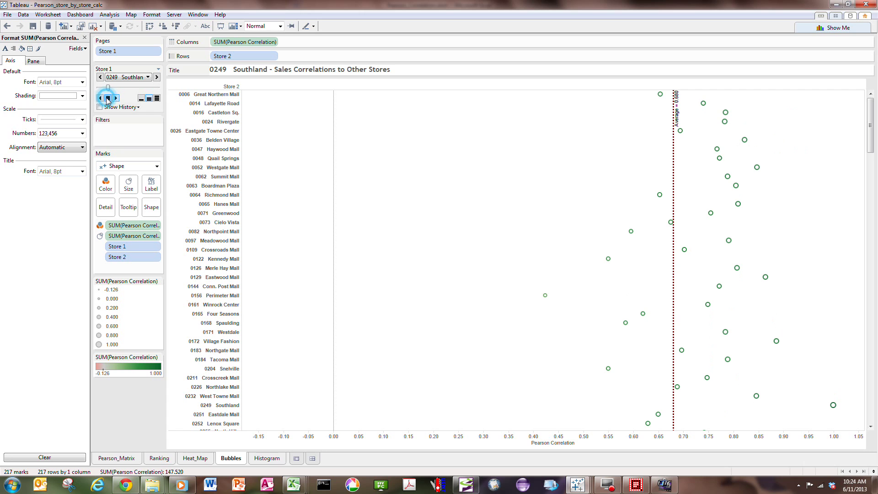
- Show the Histogram of store-to-store correlations, with its tallest bar at 8,350 pairs in the 0.75 bin
left_click(267, 457)
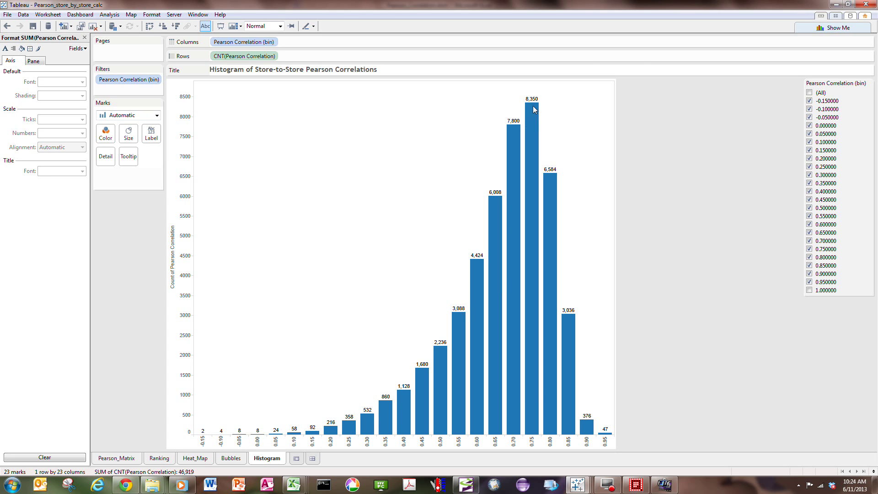
mouse_move(536, 100)
mouse_move(576, 488)
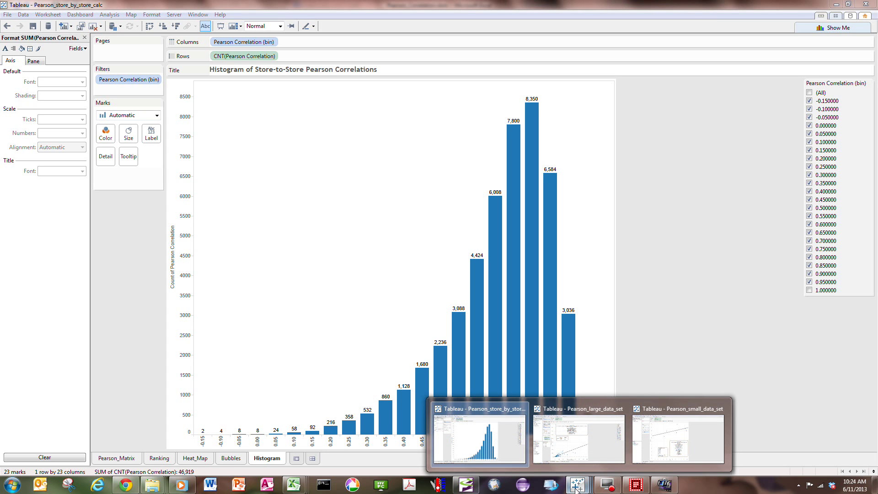
- Bring the Pearson_large_data_set workbook's Jan_11_12 scatter plot back to the front
left_click(587, 446)
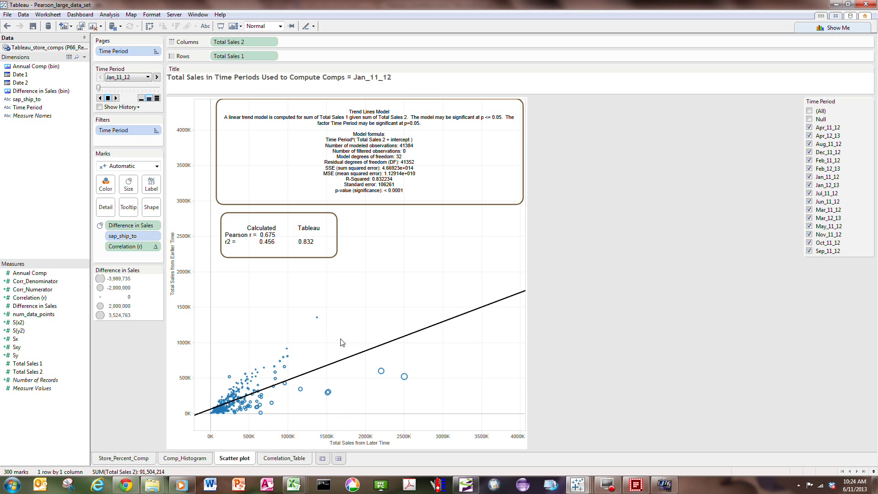
- Advance to Feb_11_12 and describe its trend model: slope 0.631505, intercept 16741.8, R-squared 0.832234
left_click(157, 78)
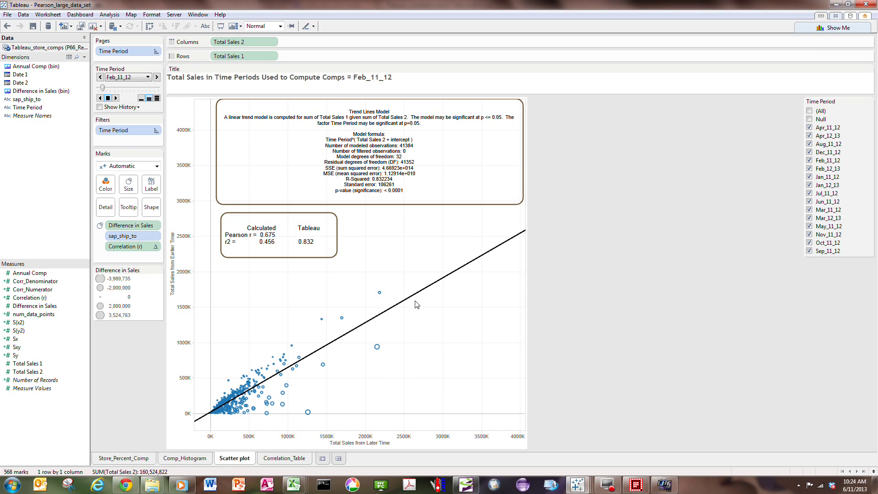
left_click(405, 302)
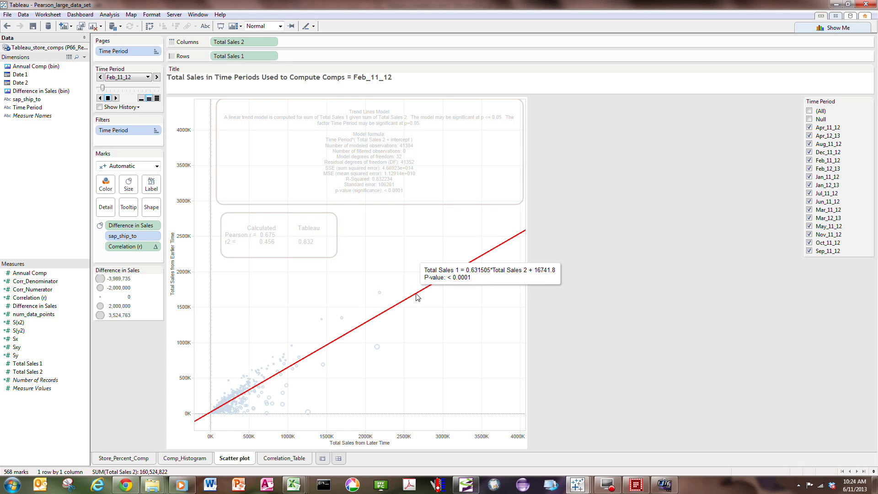
right_click(388, 312)
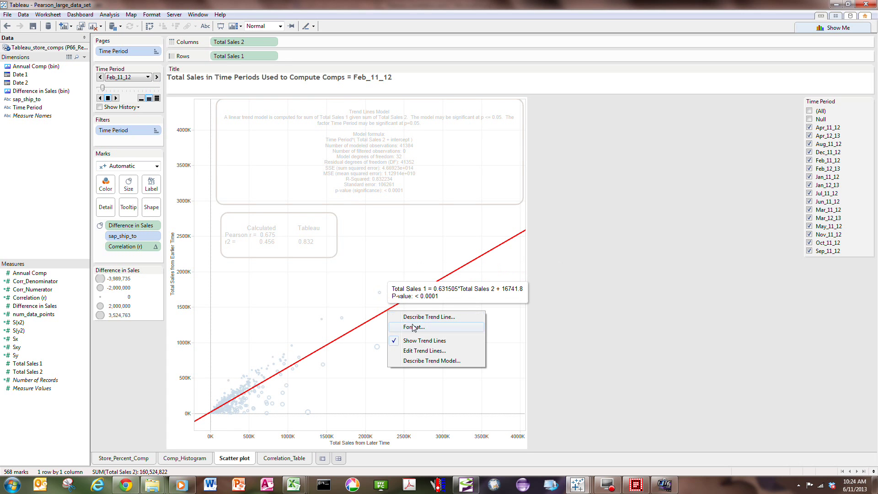
left_click(417, 361)
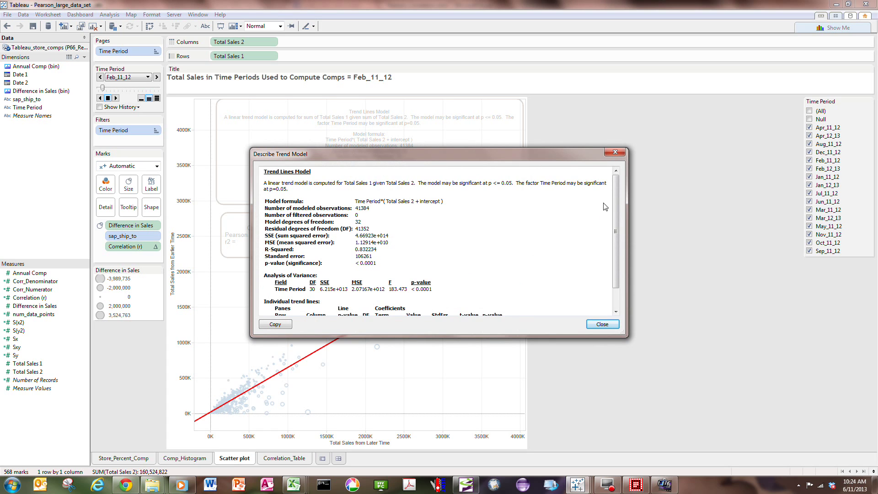
scroll(616, 256, "down", 2)
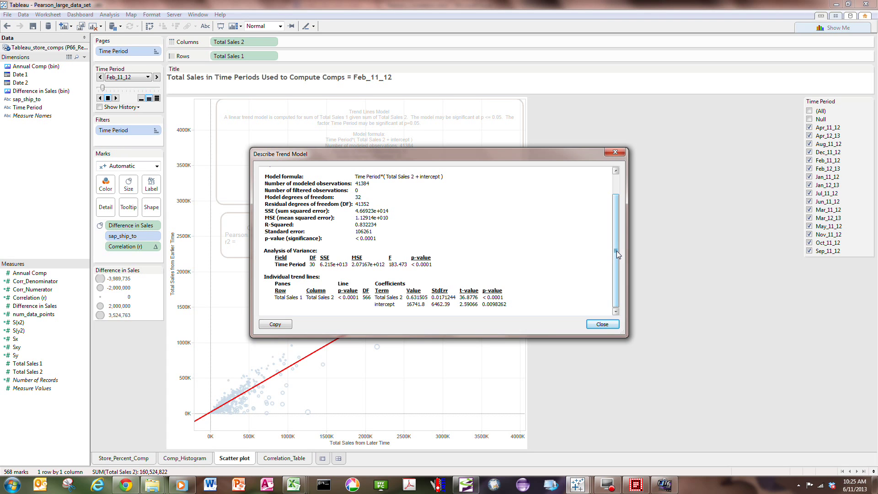
- Close the Describe Trend Model dialog, returning to the Feb_11_12 scatter plot
left_click(604, 324)
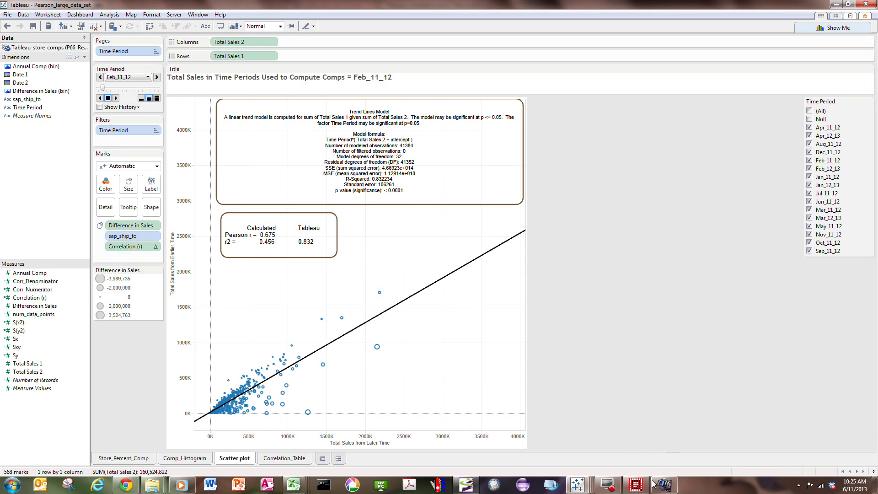
mouse_move(610, 490)
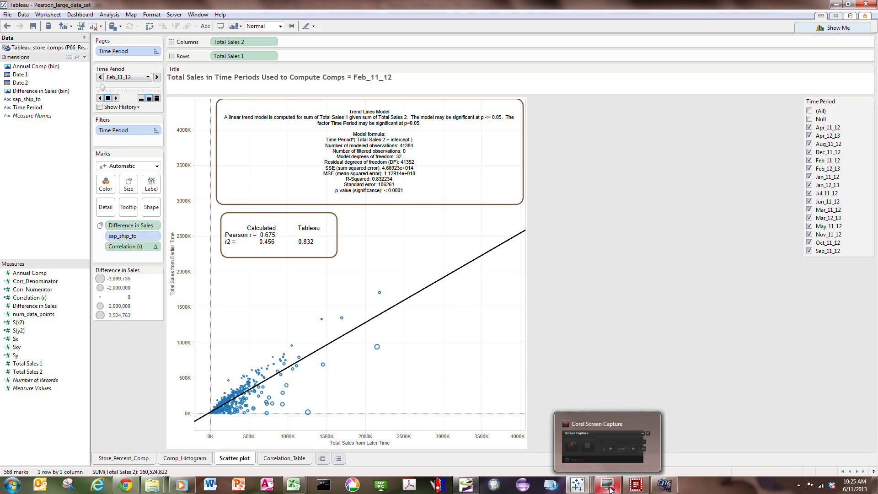